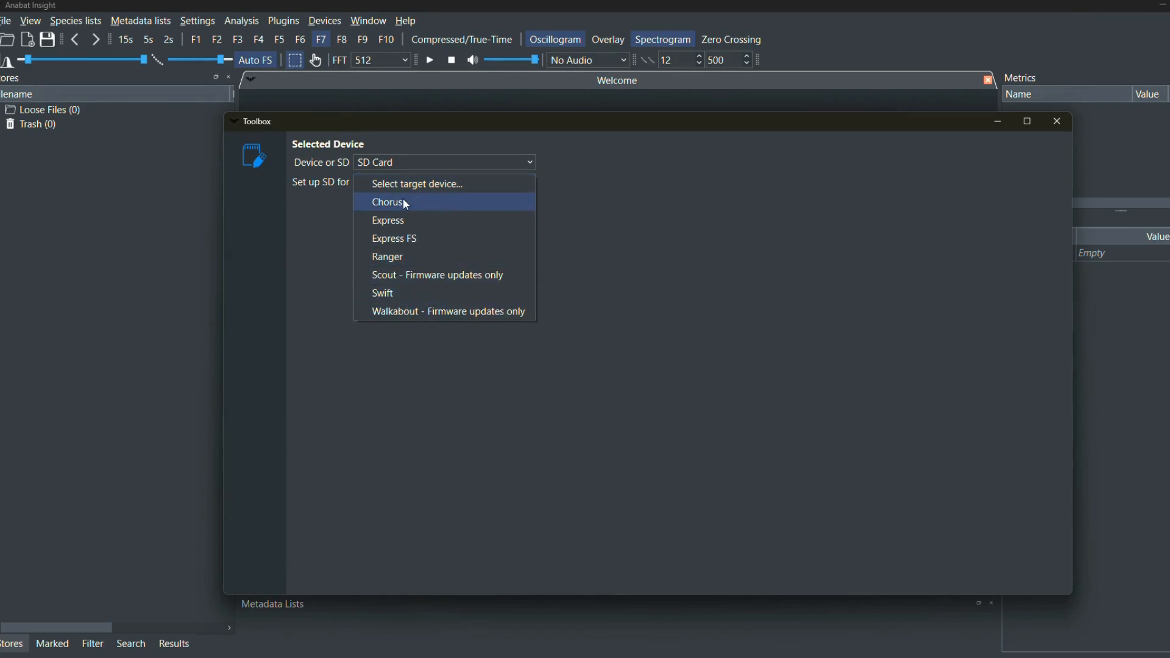
- Set up the SD card for the Ranger and open its Scheduler
left_click(406, 257)
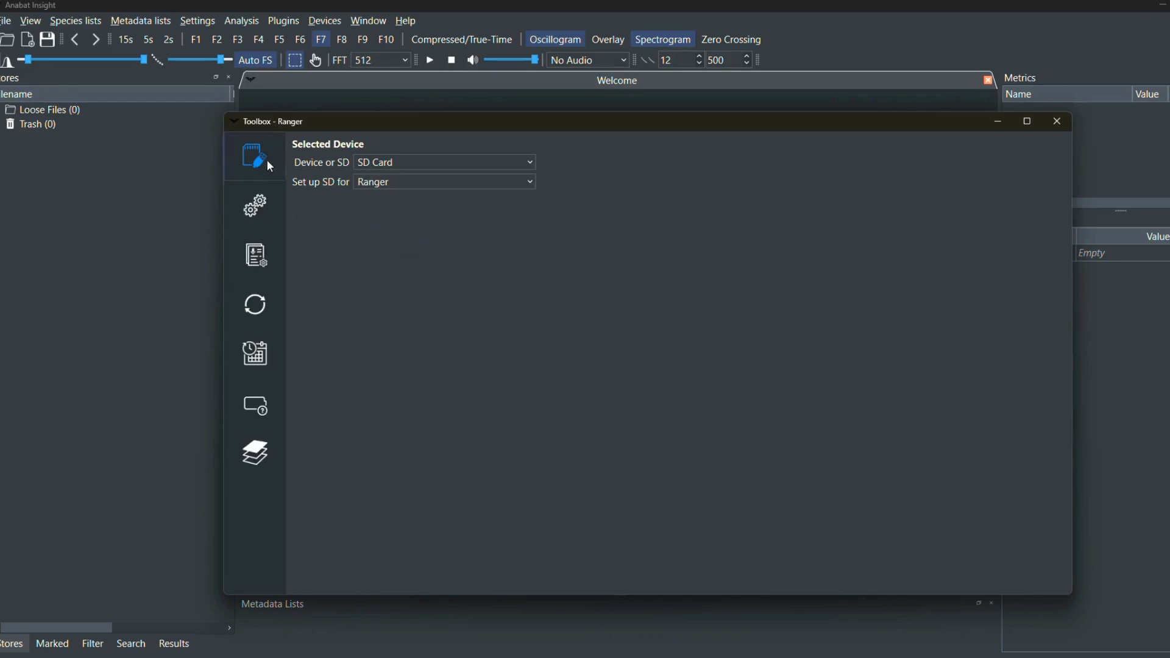
left_click(270, 365)
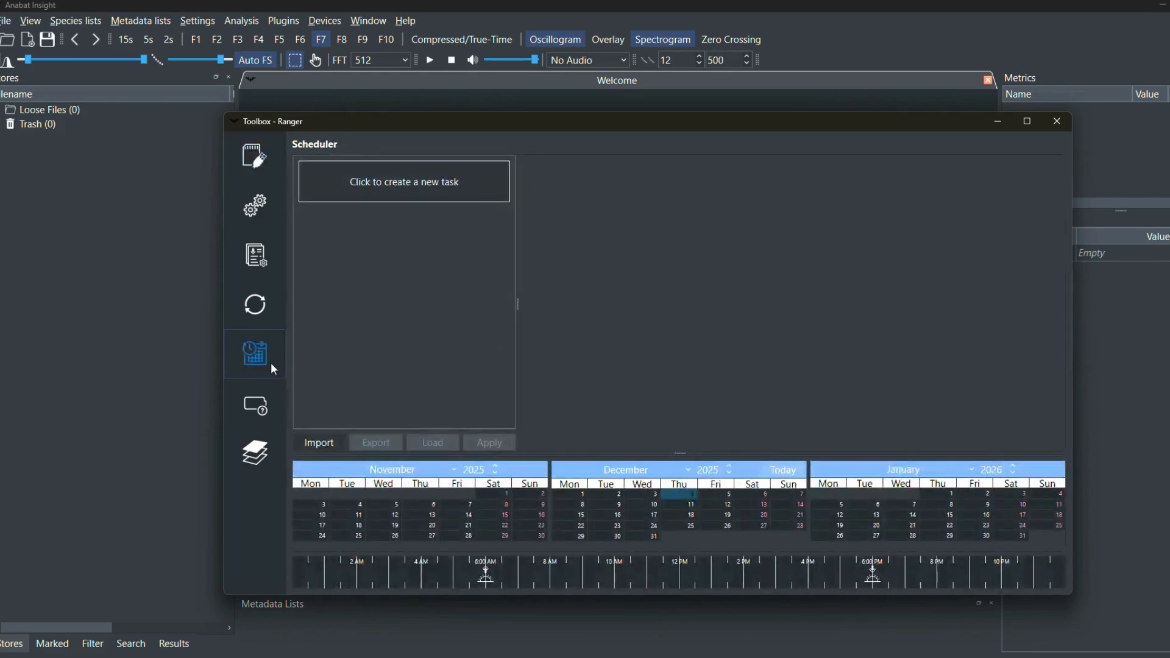
- Create a new scheduler task named Bats with the blue colour #2414ff
left_click(397, 192)
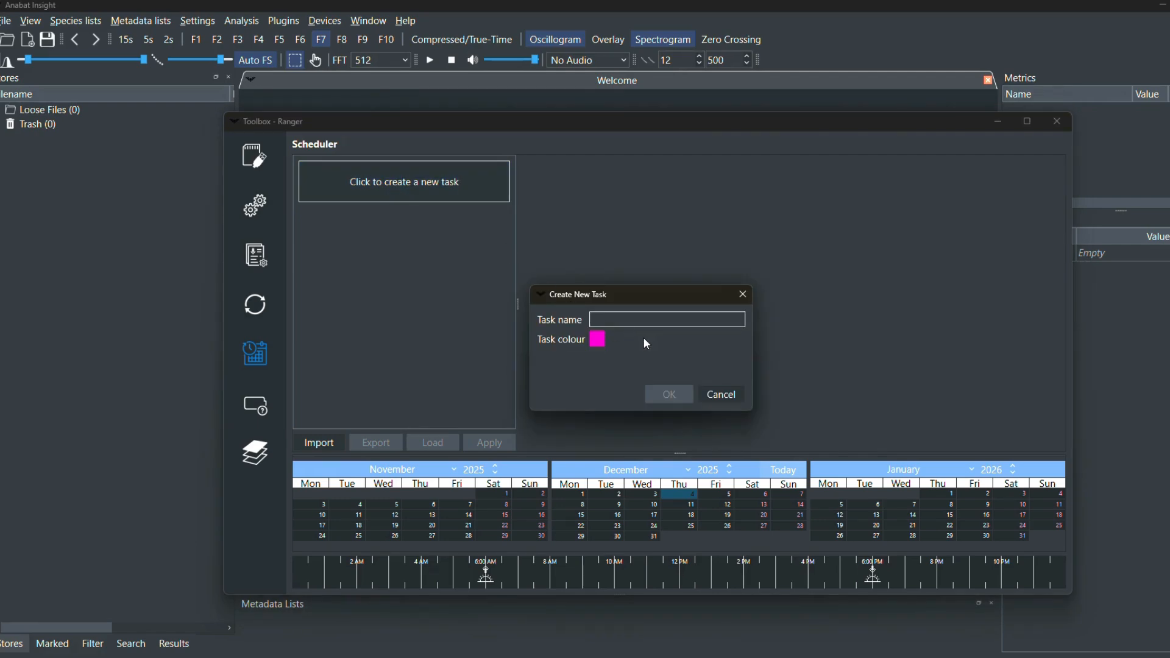
type("Bats")
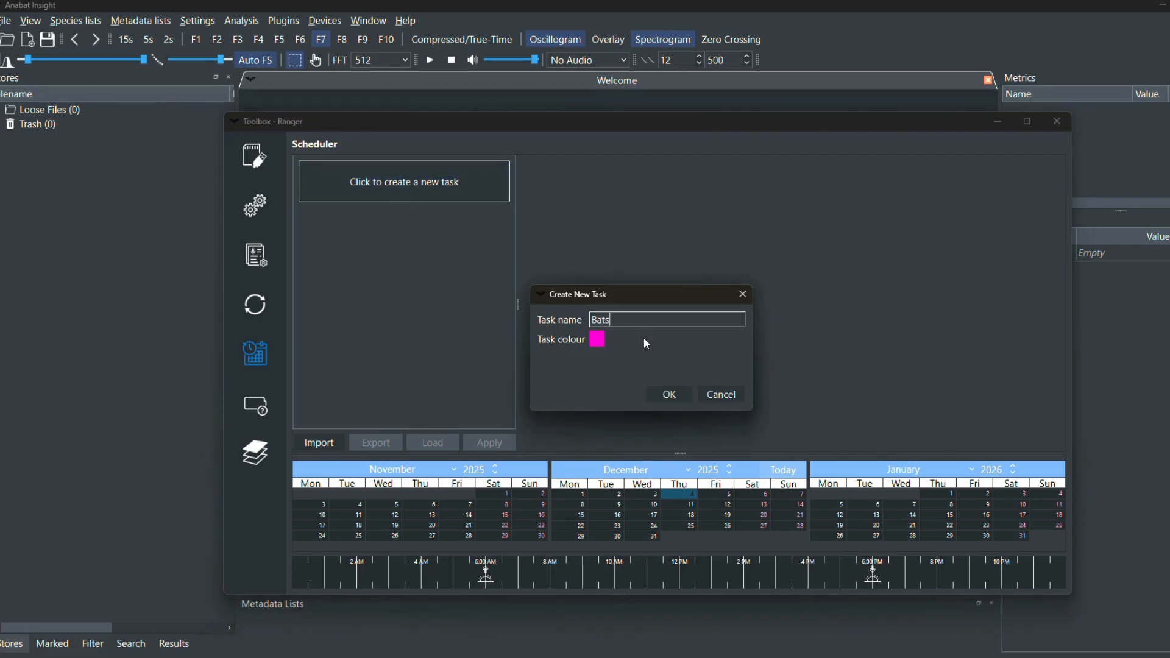
left_click(598, 340)
left_click(639, 212)
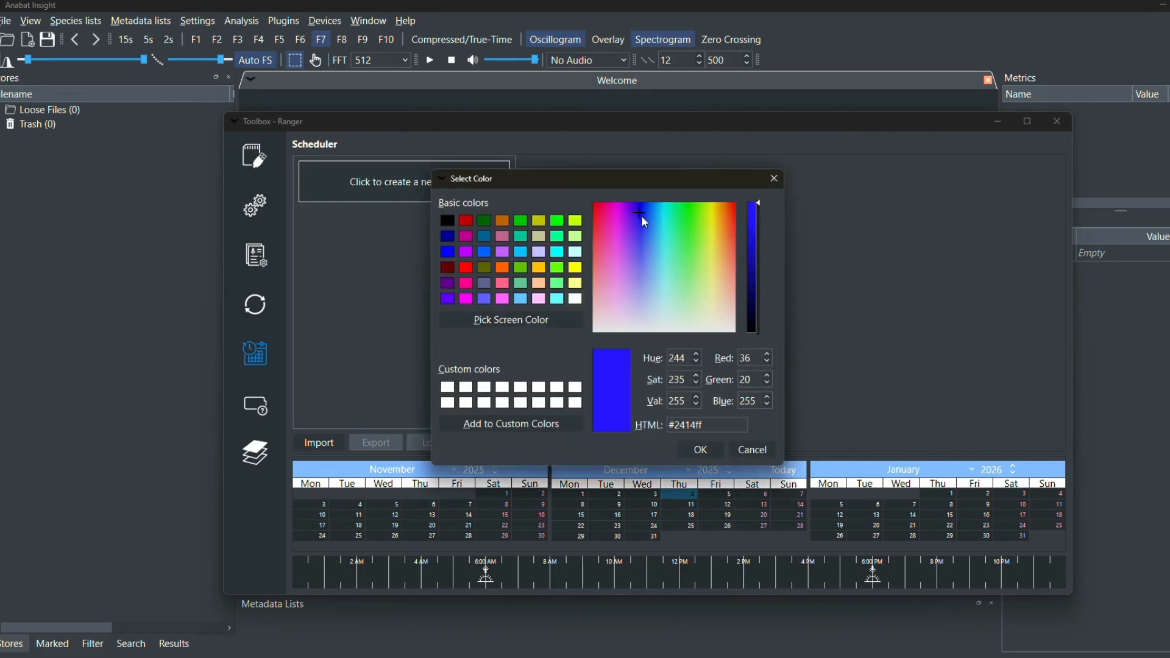
left_click(701, 455)
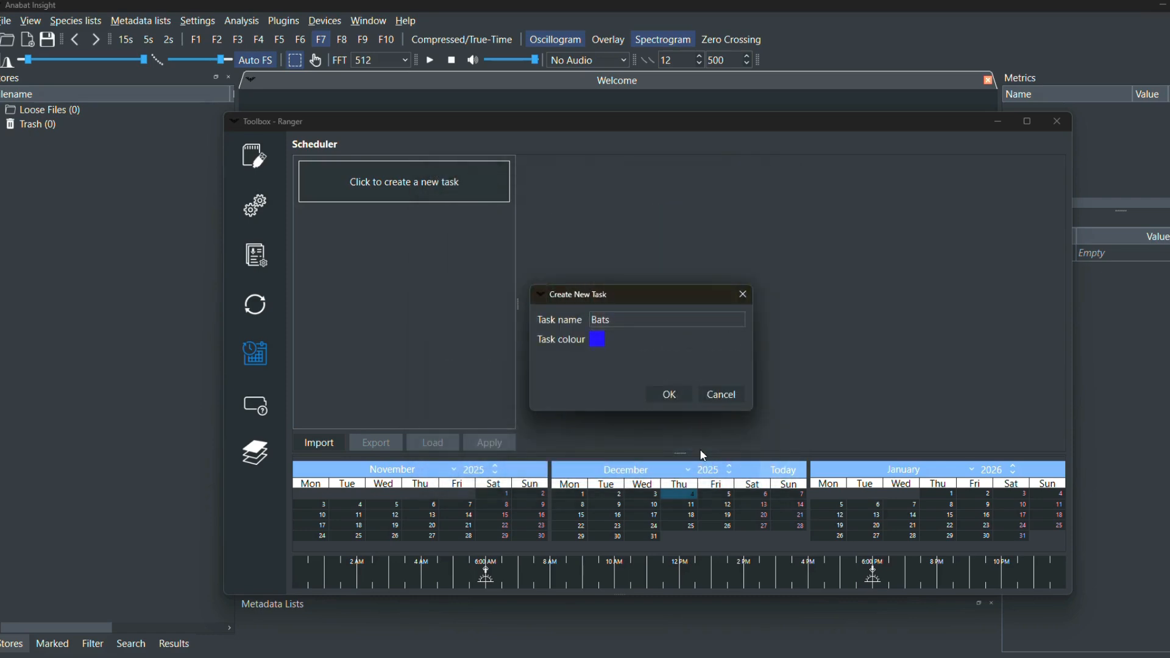
left_click(674, 392)
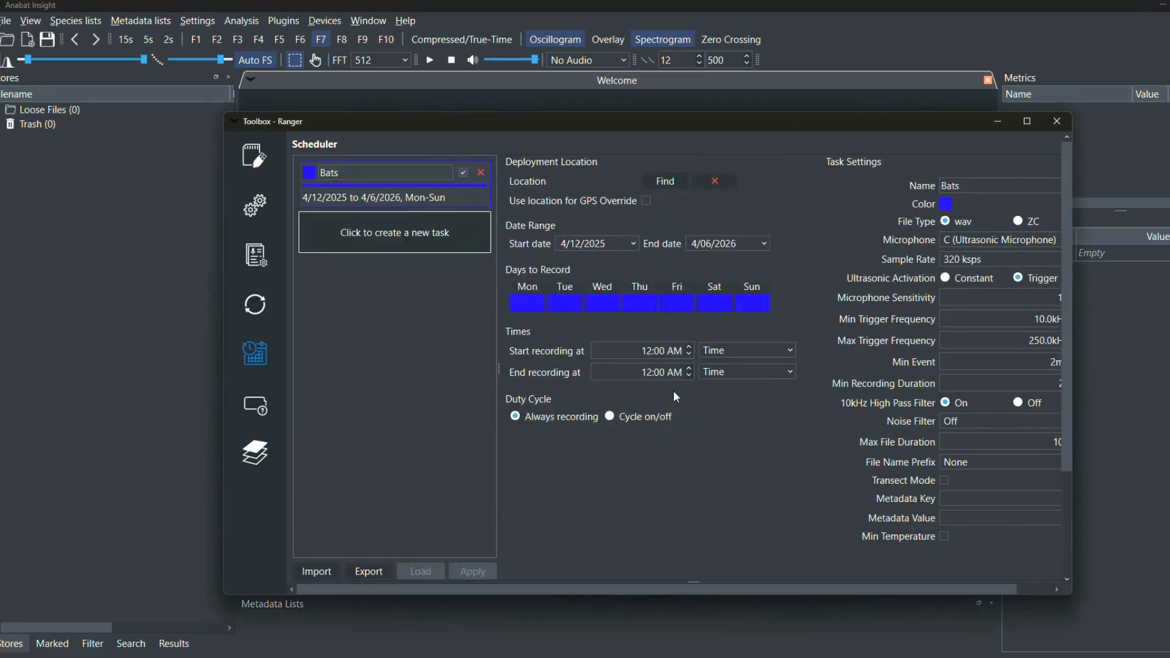
- Search for Brisbane on the map and set it as the Bats task's deployment location
left_click_drag(521, 125, 393, 48)
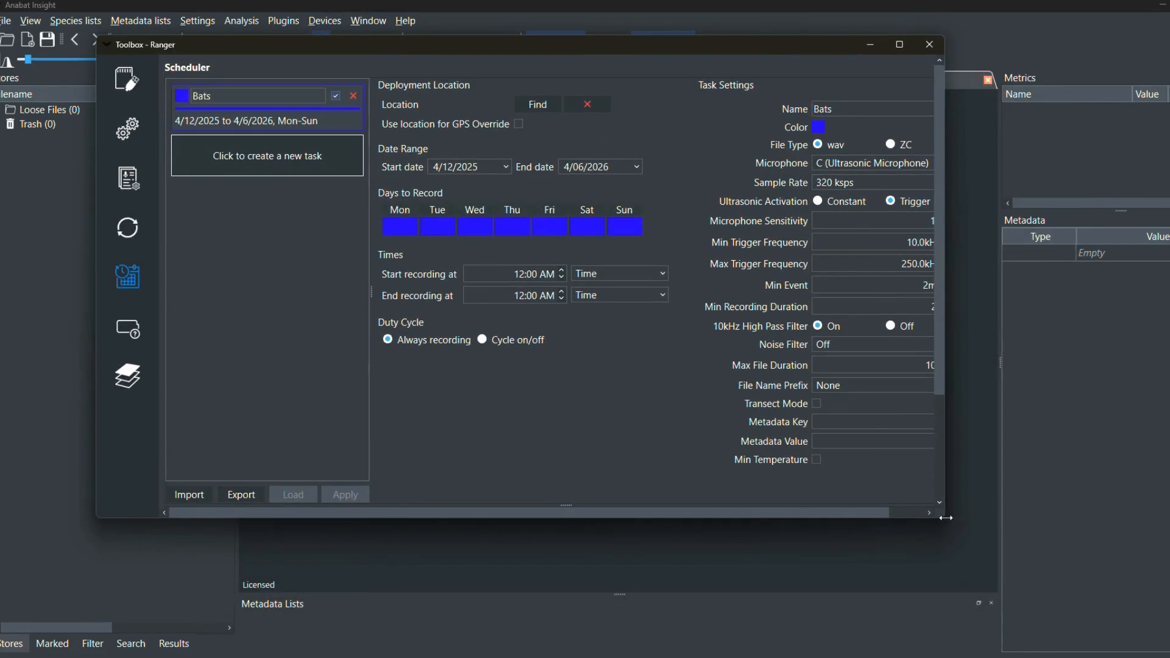
left_click_drag(944, 522, 1102, 648)
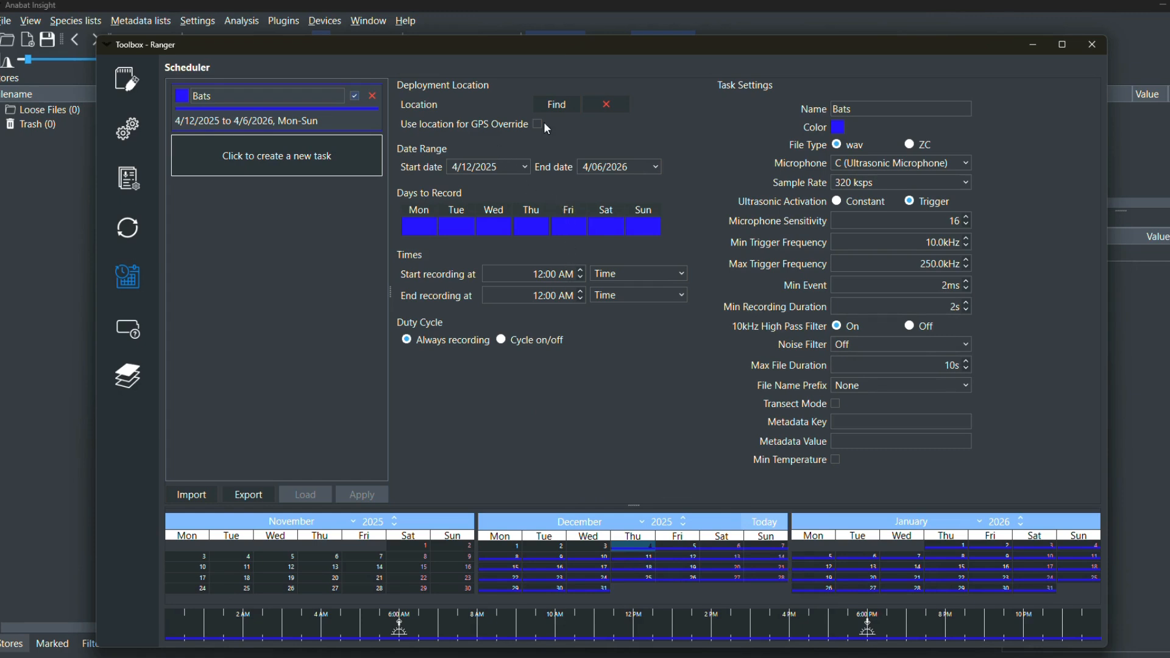
left_click(552, 107)
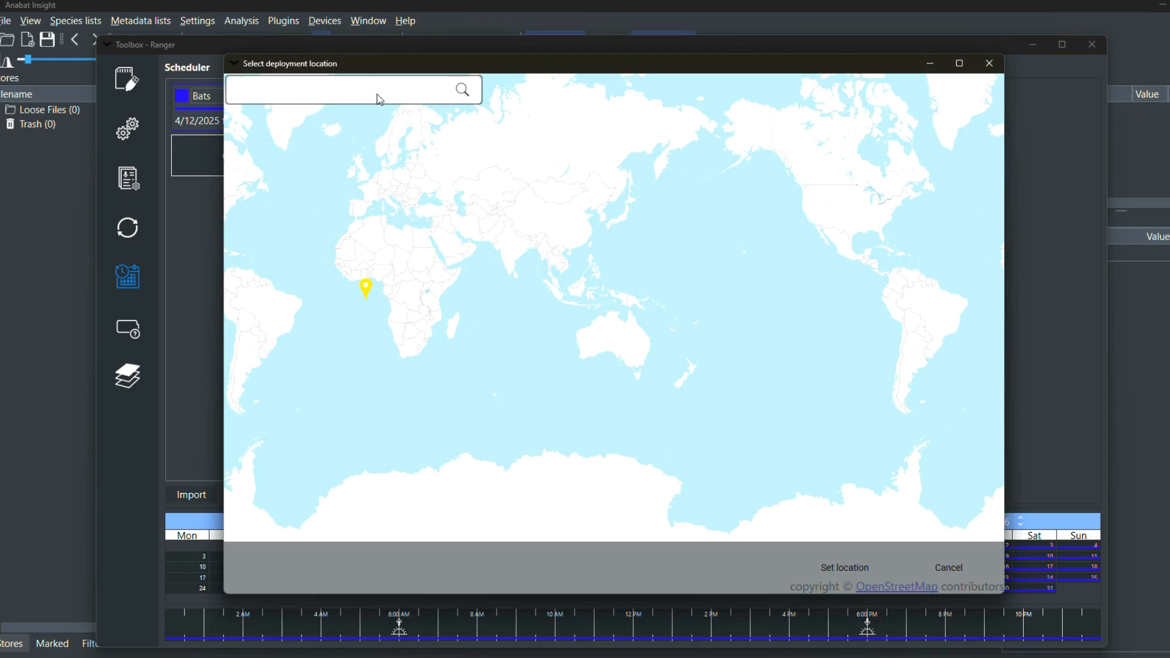
left_click(305, 90)
type("Brisbane")
key("Return")
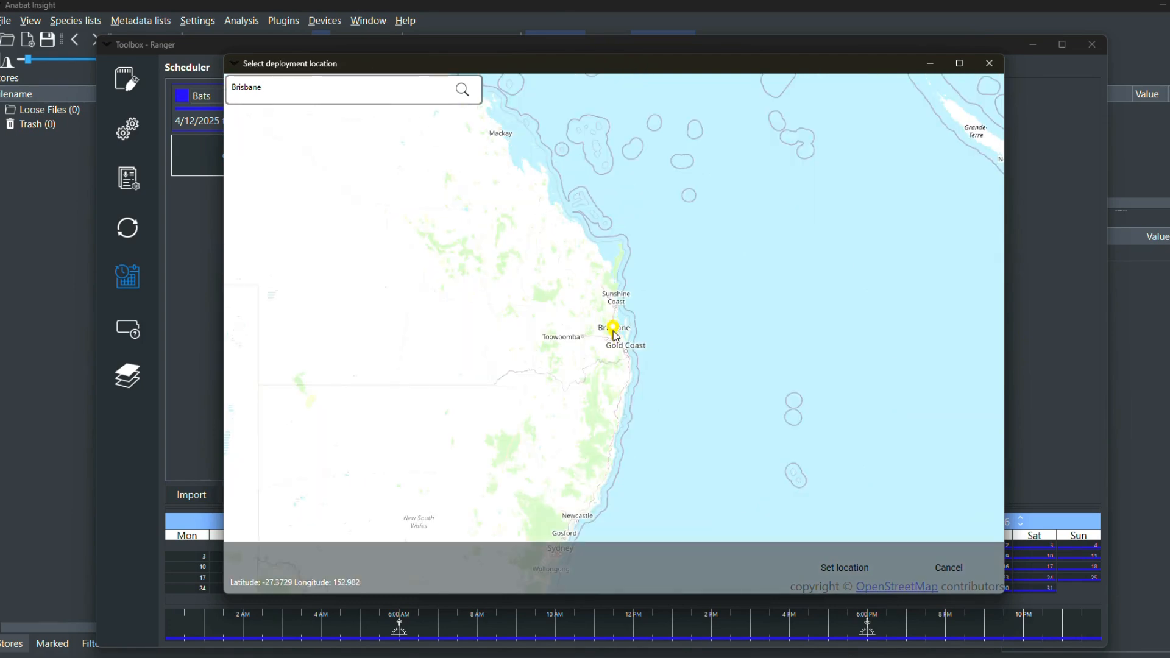
left_click(850, 568)
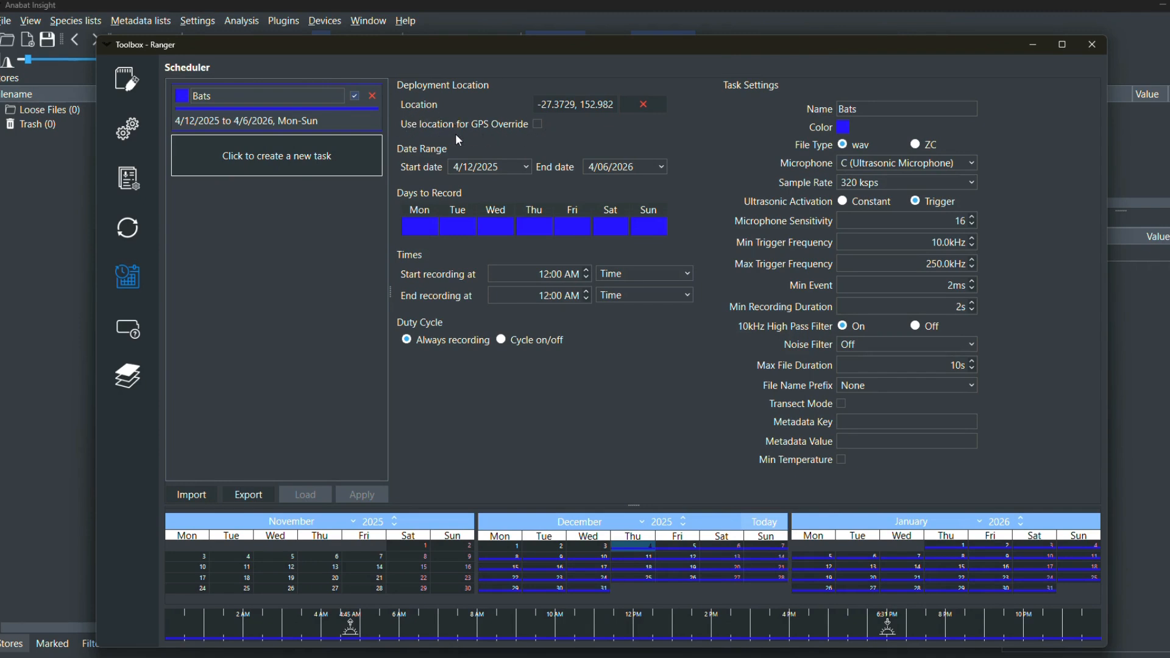
- Set the task's date range to start on 5/12/2025 and end on 15/01/2026
left_click(526, 167)
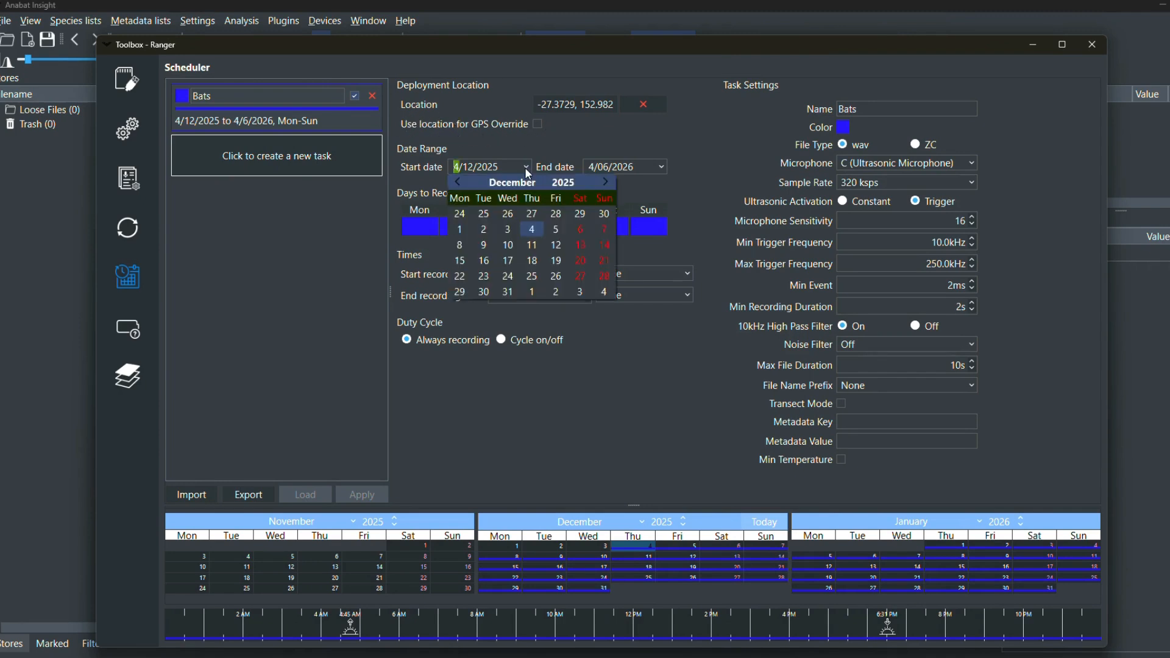
left_click(558, 230)
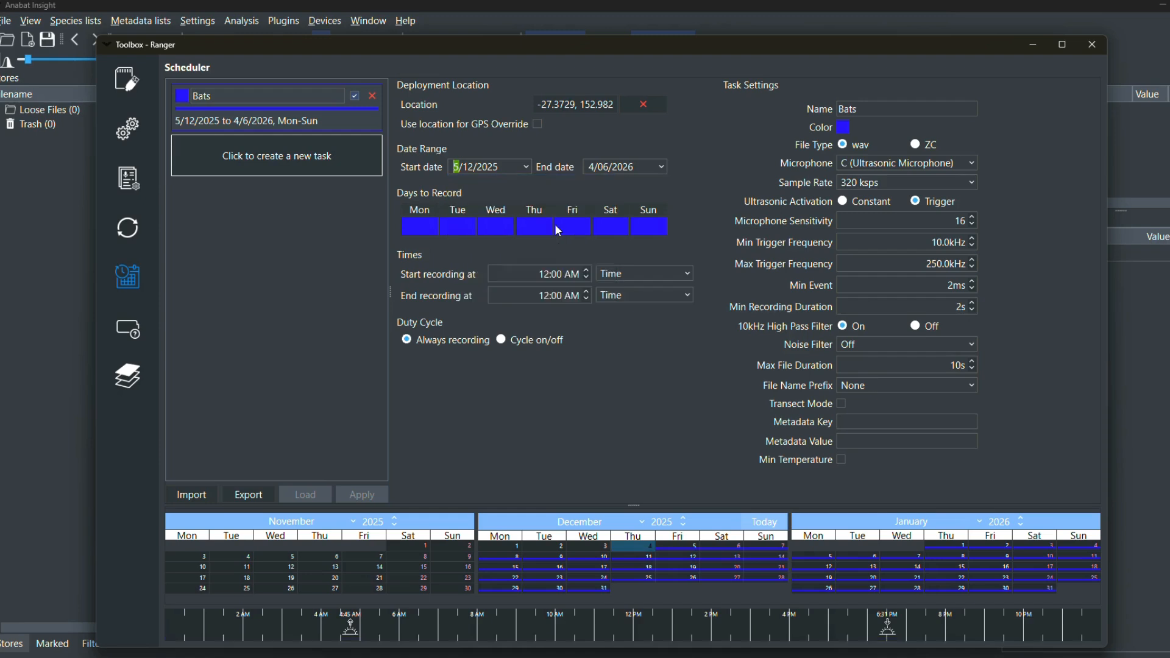
left_click(661, 168)
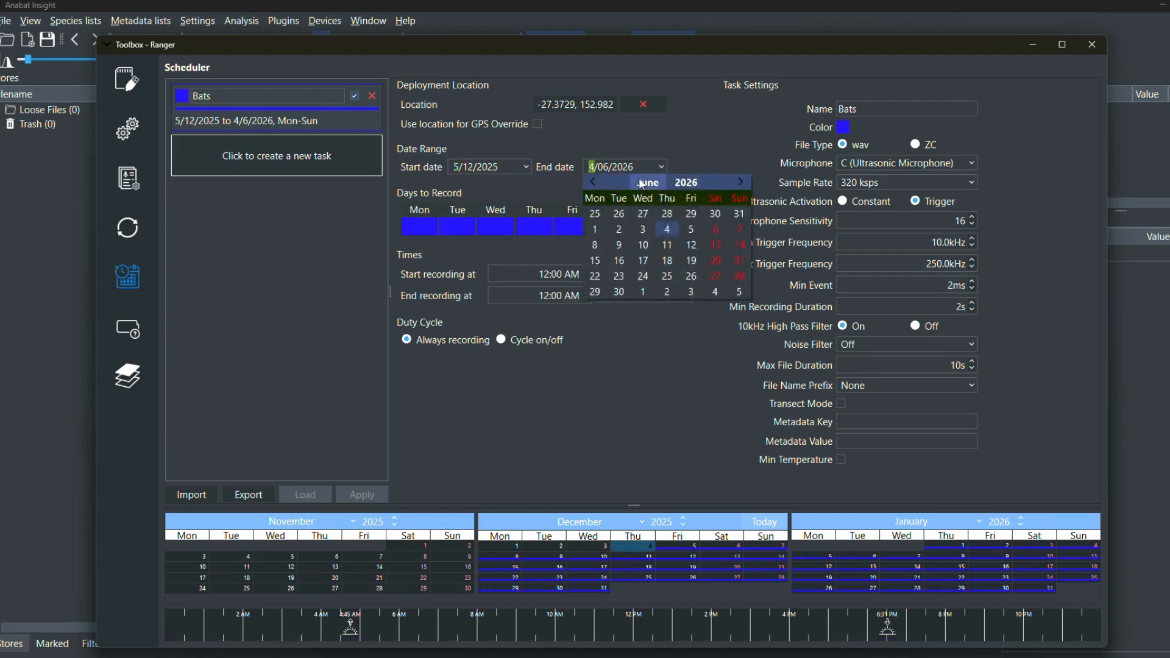
left_click(594, 182)
left_click(594, 182)
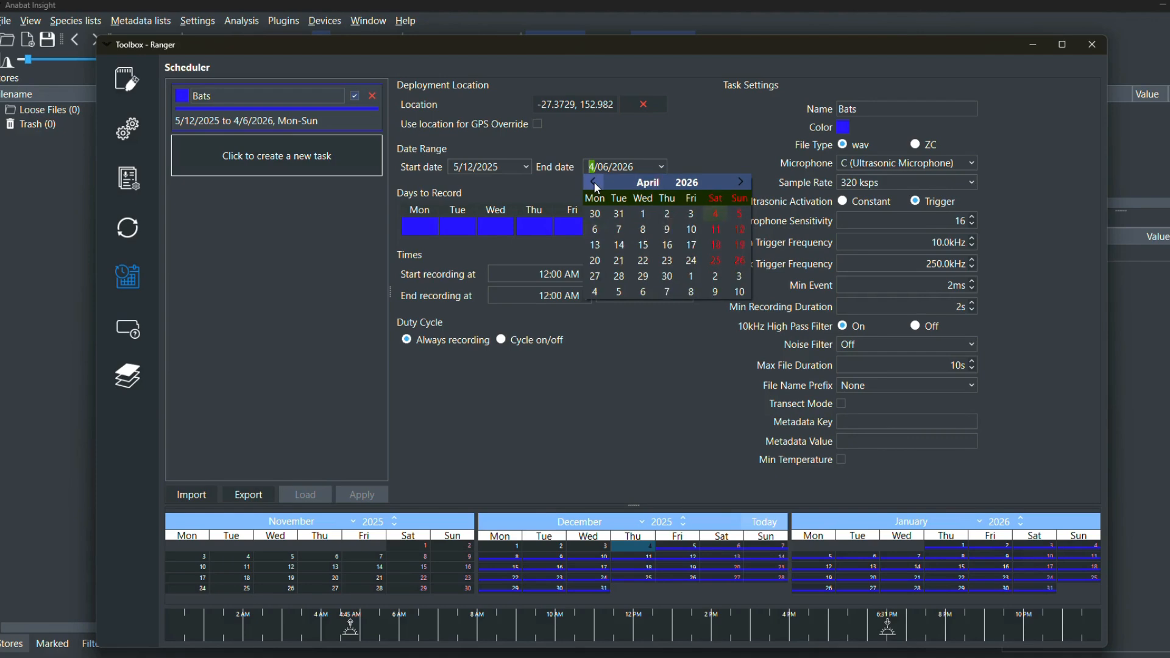
left_click(593, 182)
left_click(594, 182)
left_click(593, 182)
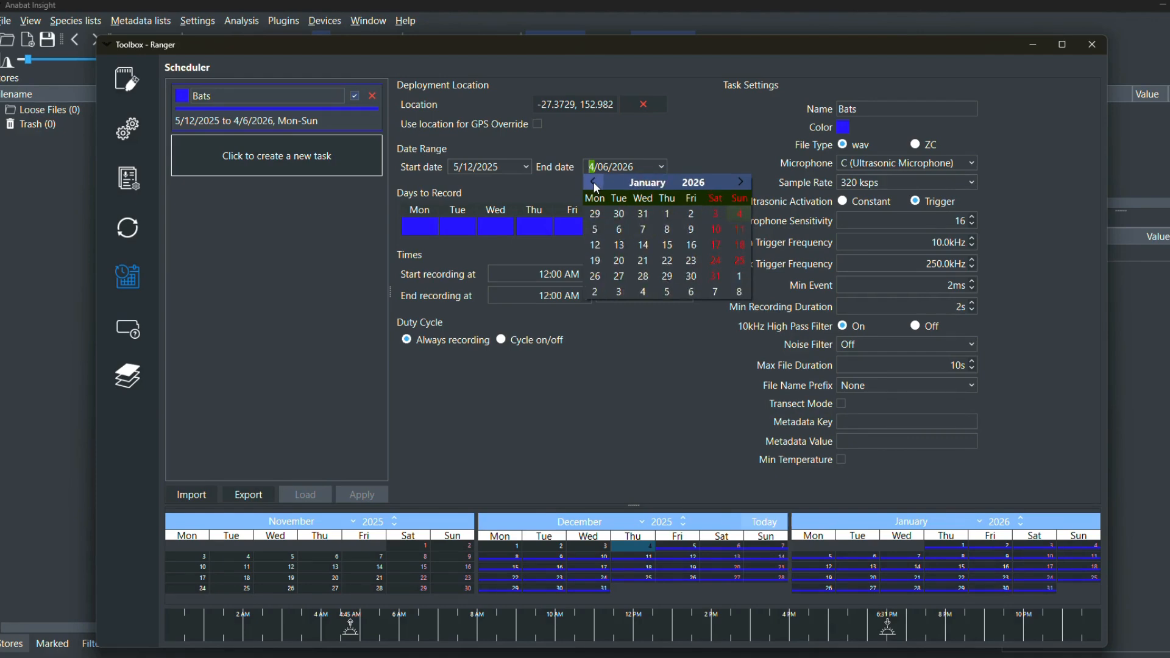
left_click(667, 247)
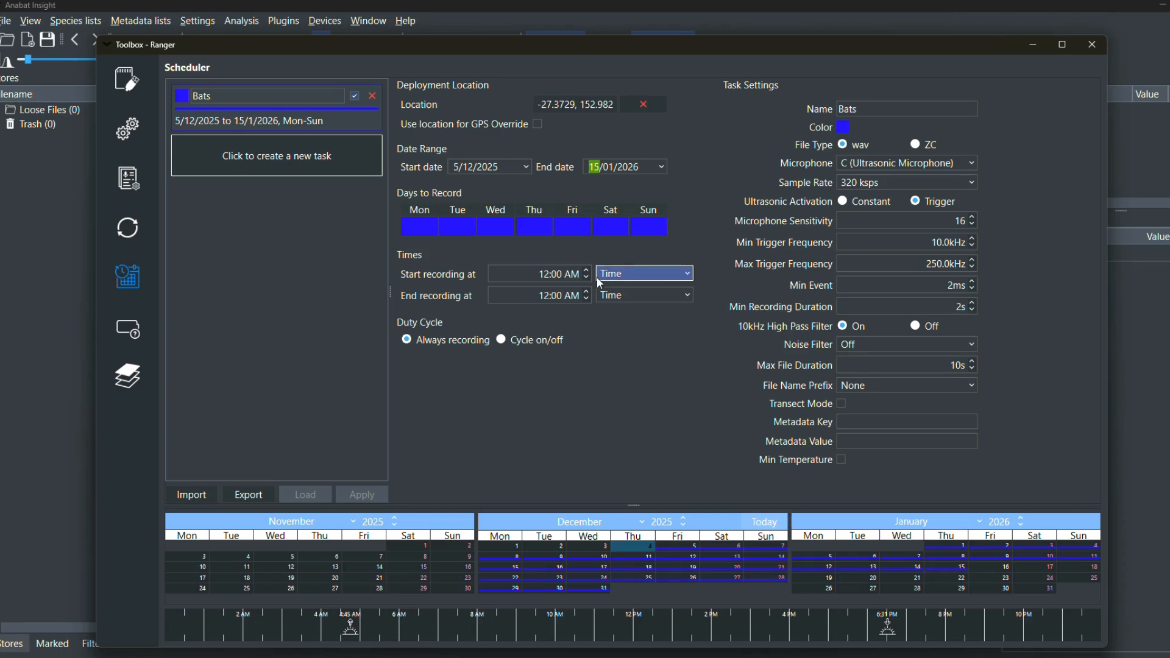
- Schedule recording to start 15 minutes after sunset and end 15 minutes before sunrise
left_click(658, 272)
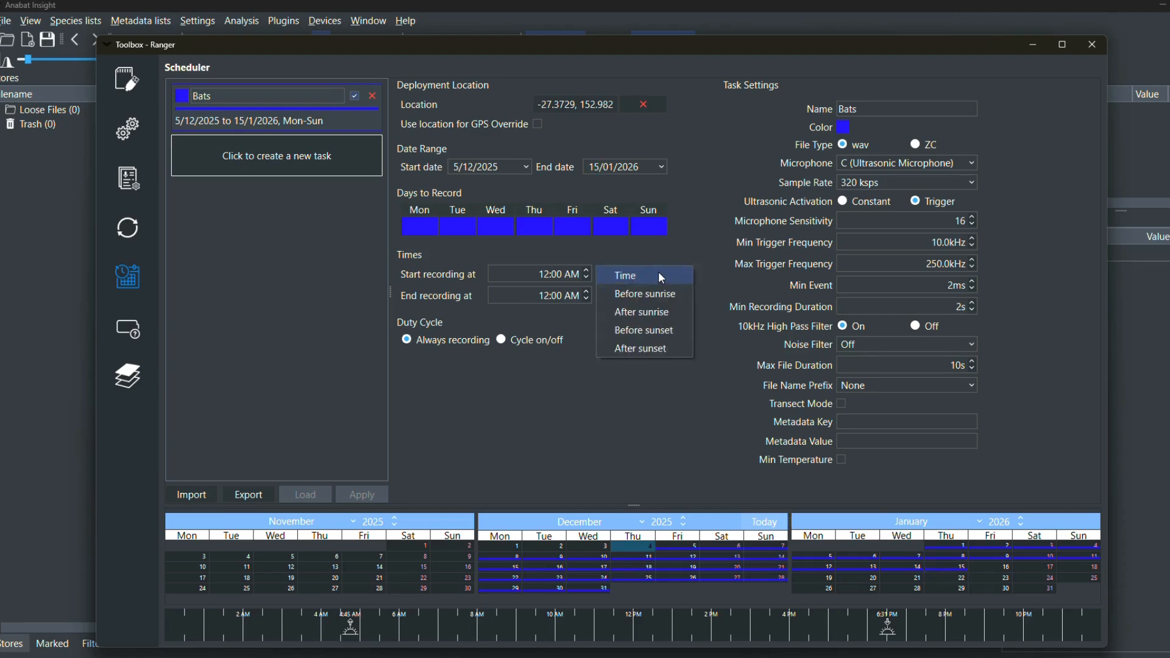
left_click(645, 347)
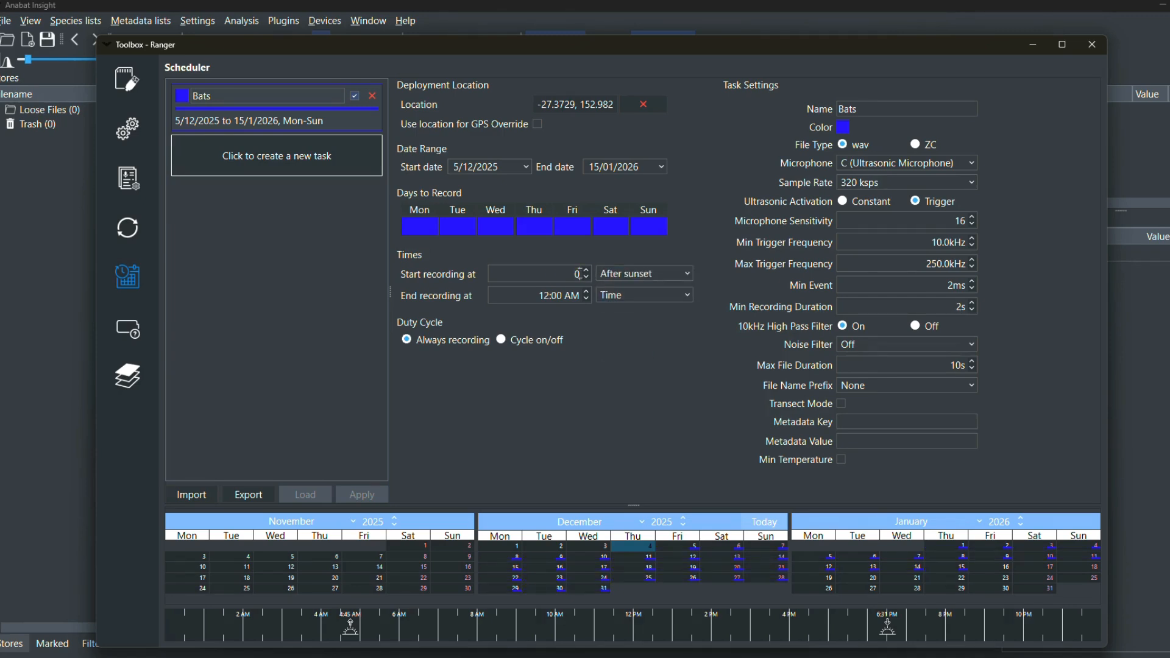
double_click(579, 274)
type("10")
left_click(641, 298)
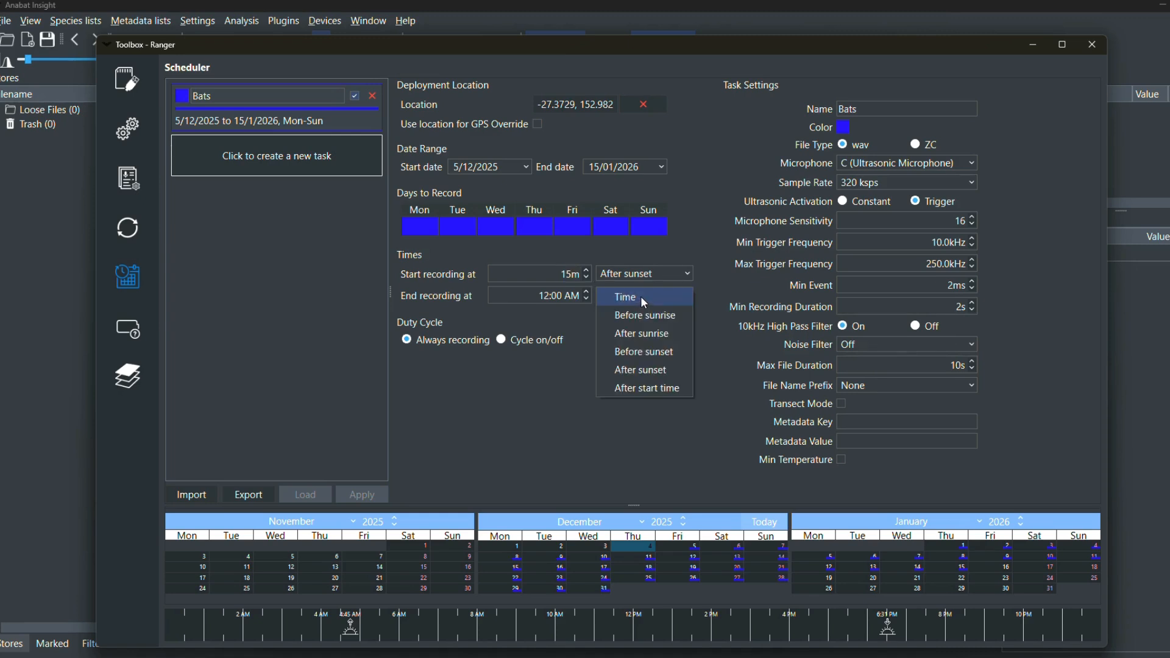
left_click(641, 316)
double_click(577, 296)
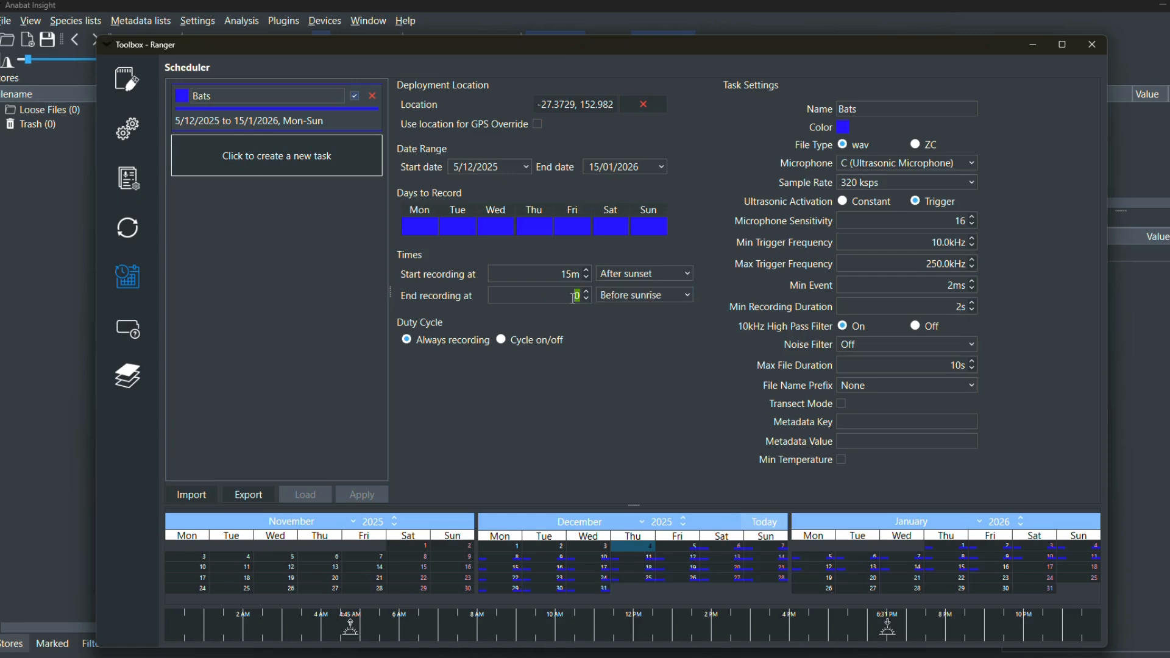
type("15m")
- Try the Cycle on/off duty cycle and return to Always recording
left_click(502, 340)
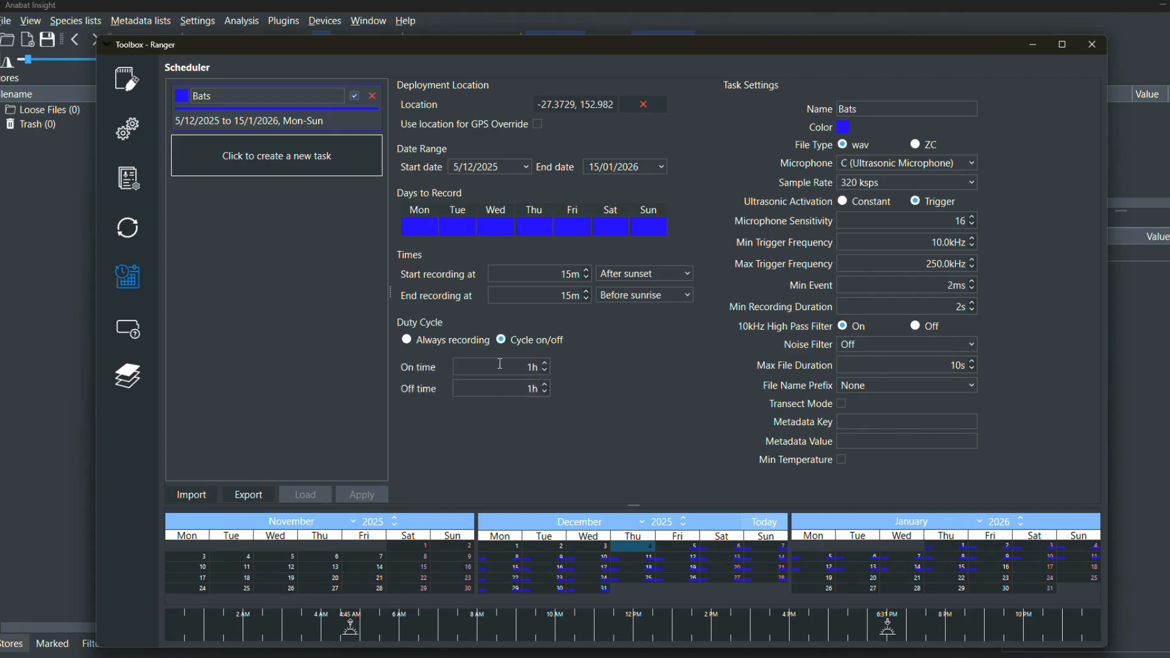
left_click(407, 340)
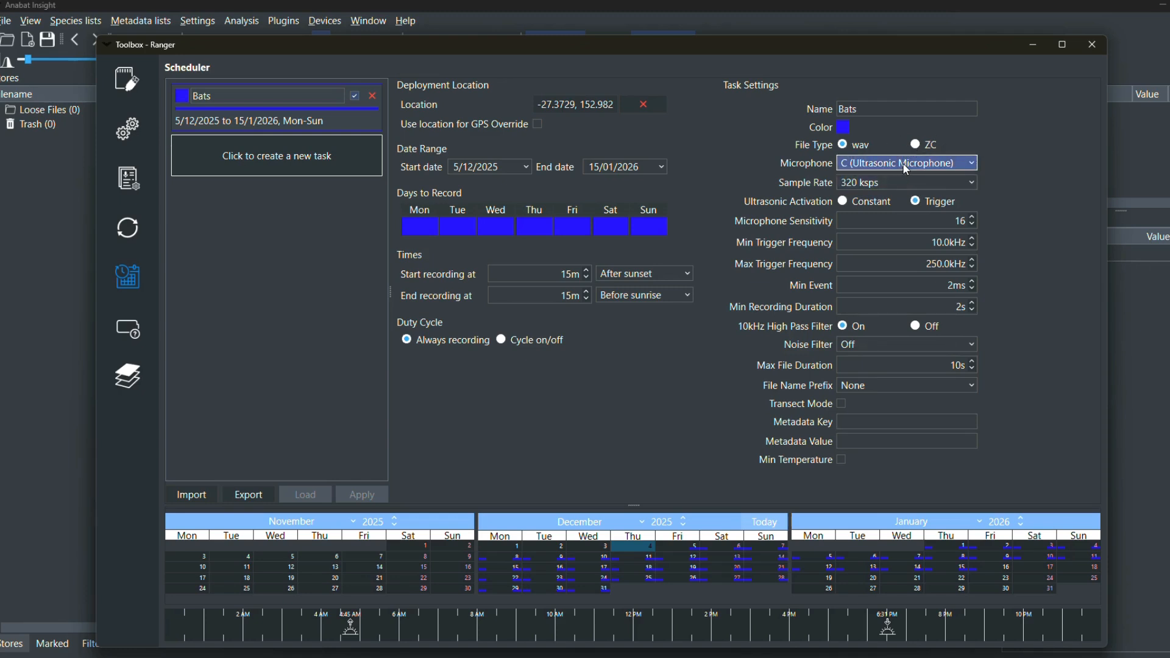
- Set the sample rate to 192 ksps and the microphone sensitivity to 15
left_click(900, 182)
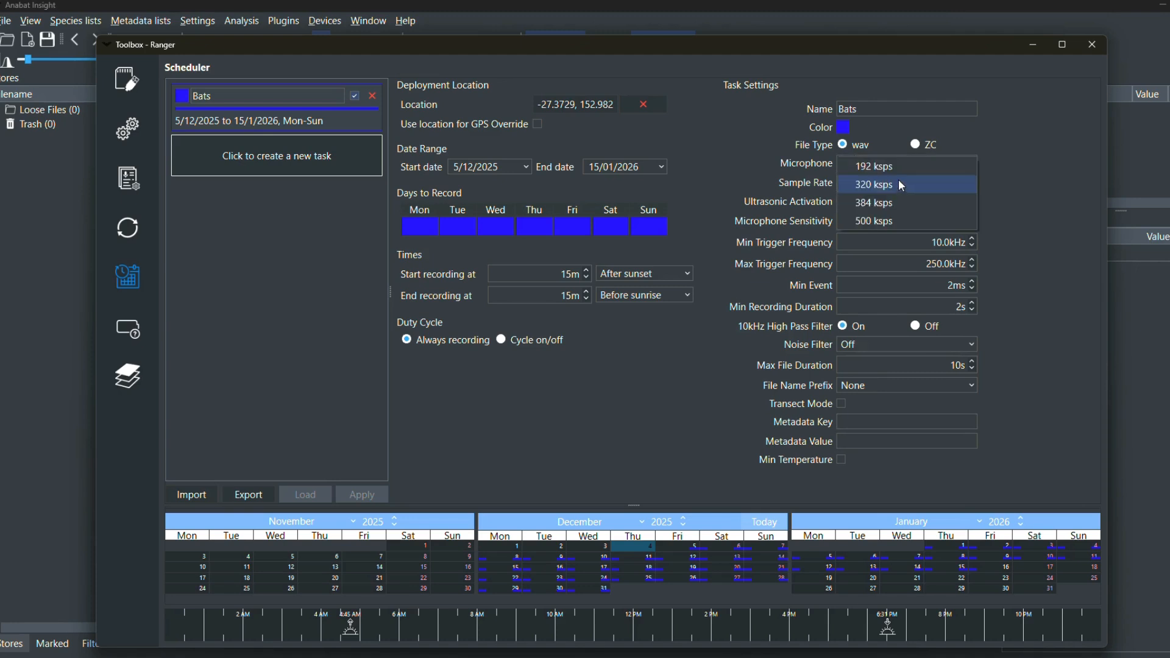
left_click(883, 169)
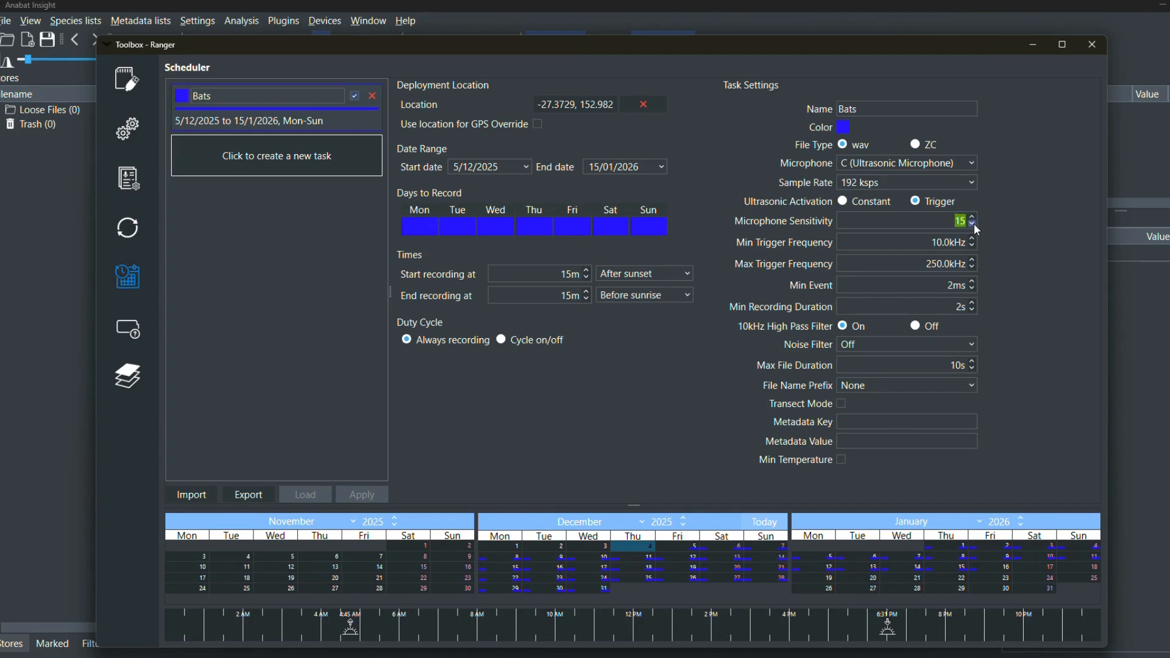
- Set the task's minimum trigger frequency to 12.0 kHz
left_click(942, 243)
key("BackSpace")
type("2")
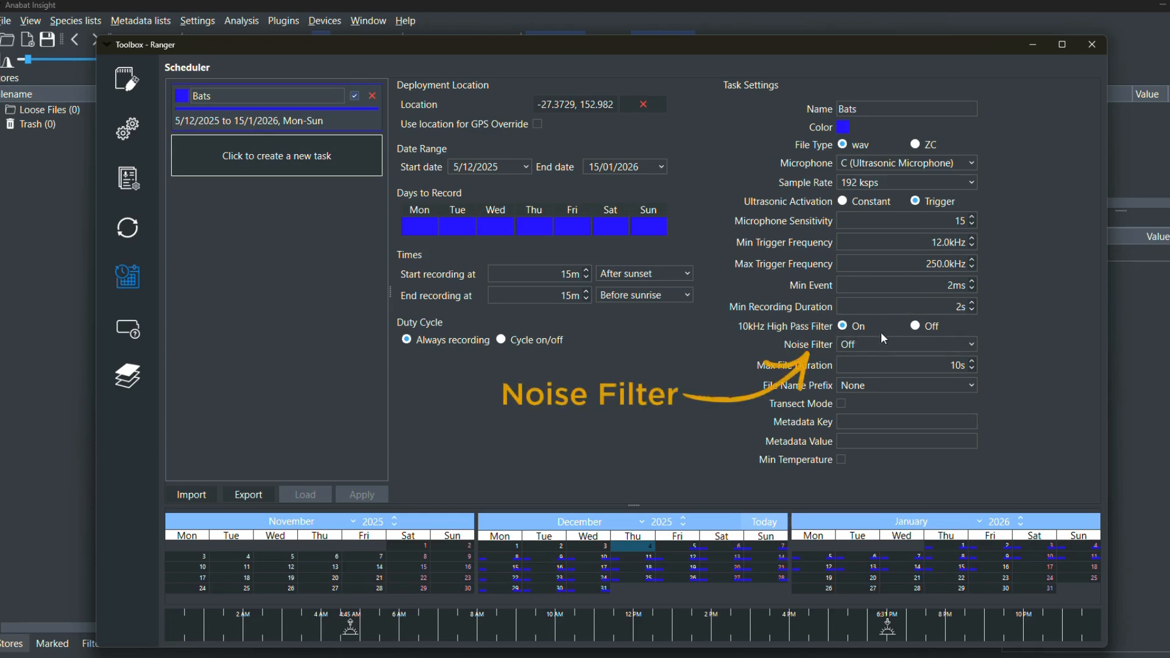
- Set the noise filter to Keep Noise Files and the file name prefix to Serial
left_click(898, 346)
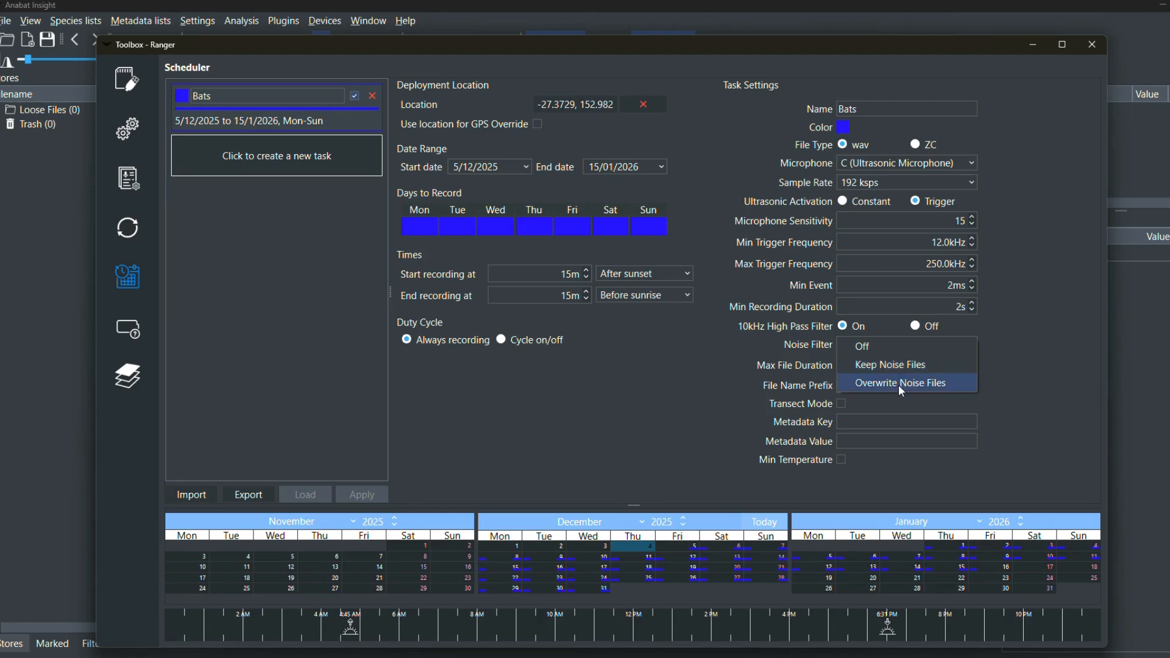
left_click(897, 367)
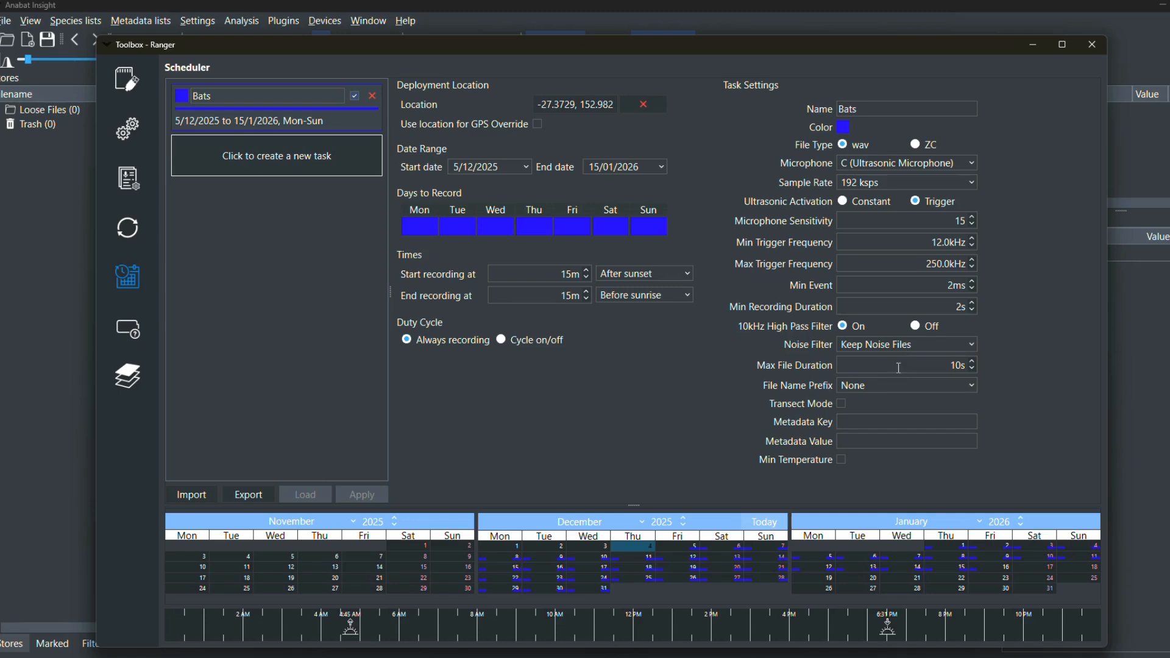
left_click(902, 385)
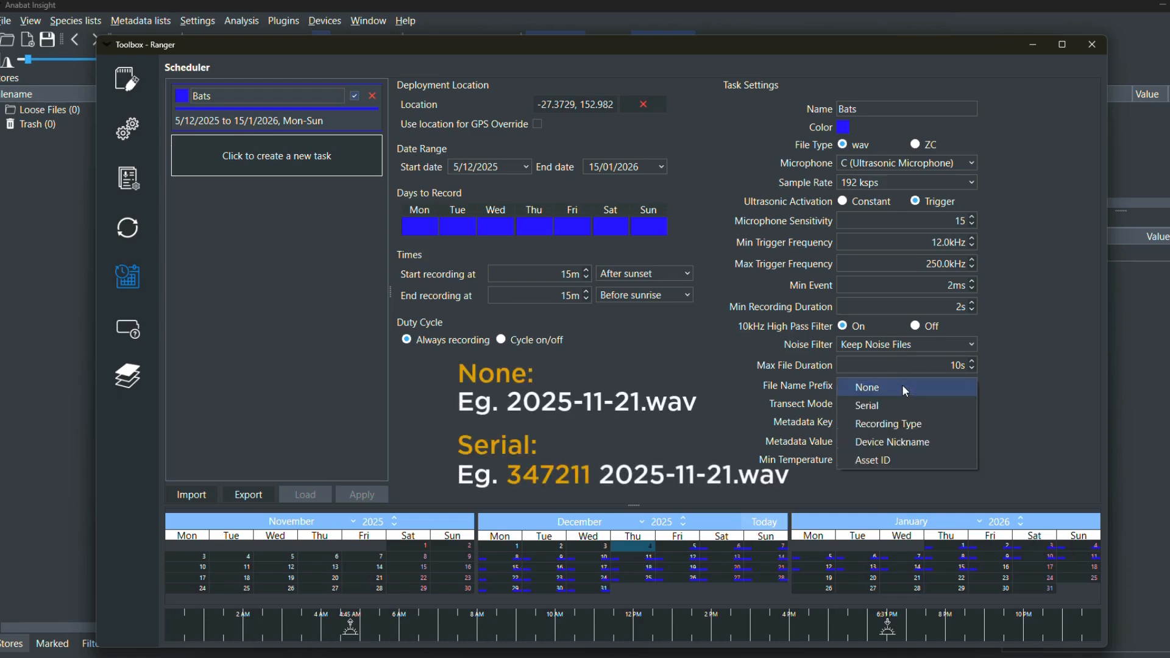
left_click(879, 405)
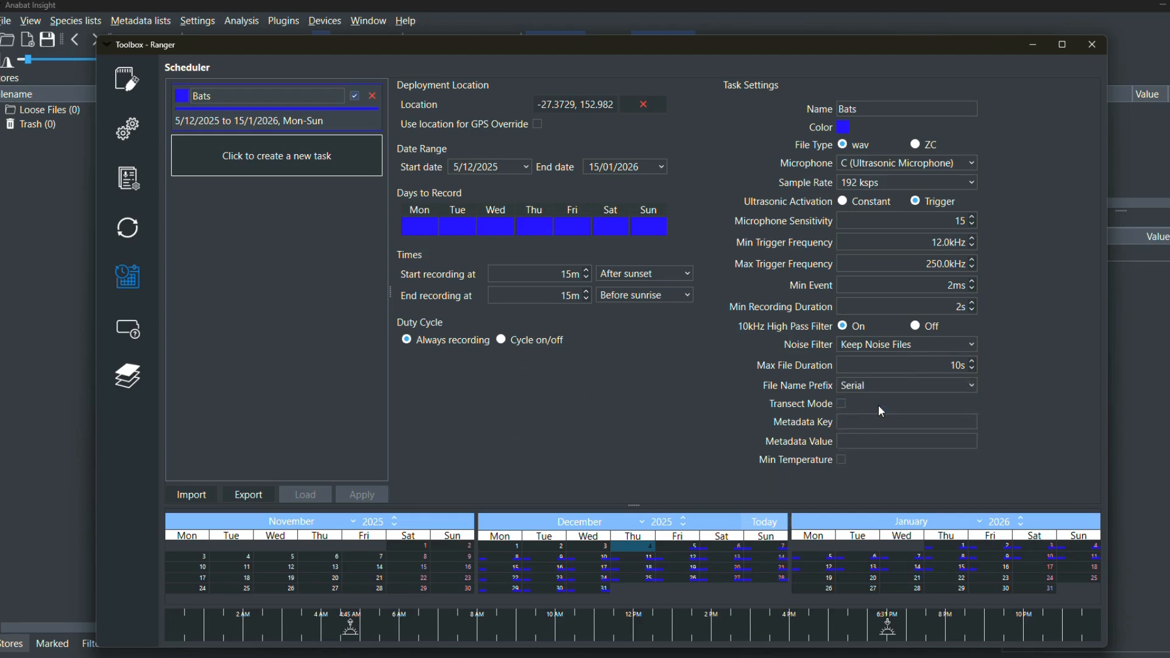
- Fill in the task metadata with the key Survey and the value Bats Summer
left_click(857, 420)
type("Survey")
left_click(924, 439)
type("Bats ")
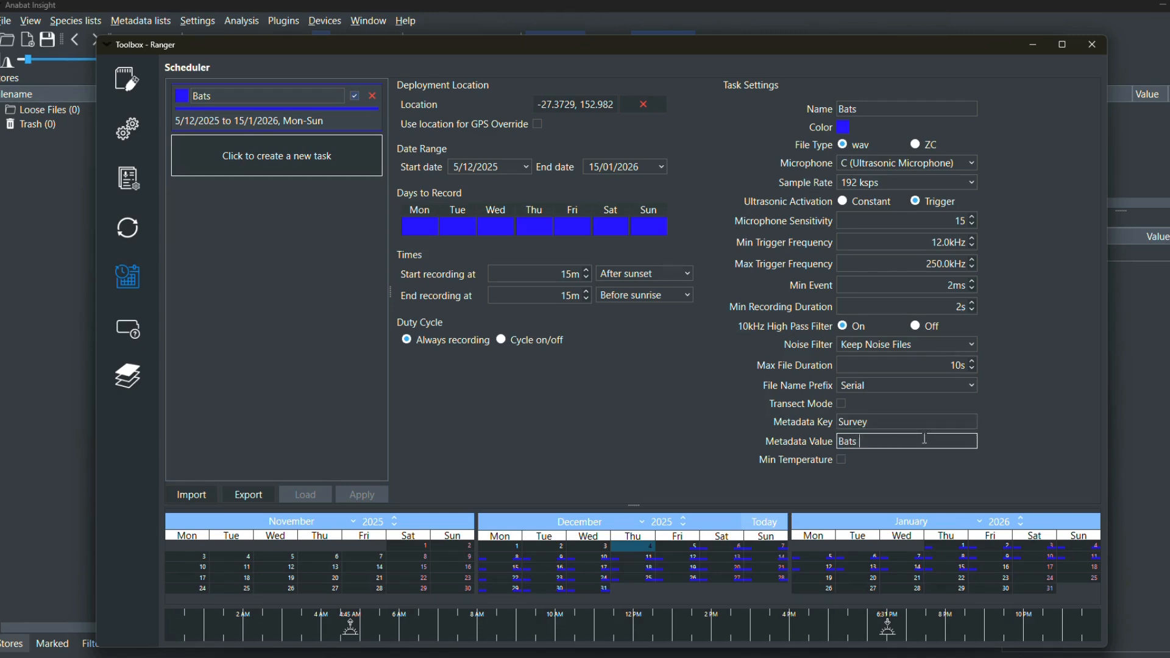
type("Summer")
- Enable the minimum temperature option to view its threshold setting, and disable it again
left_click(842, 460)
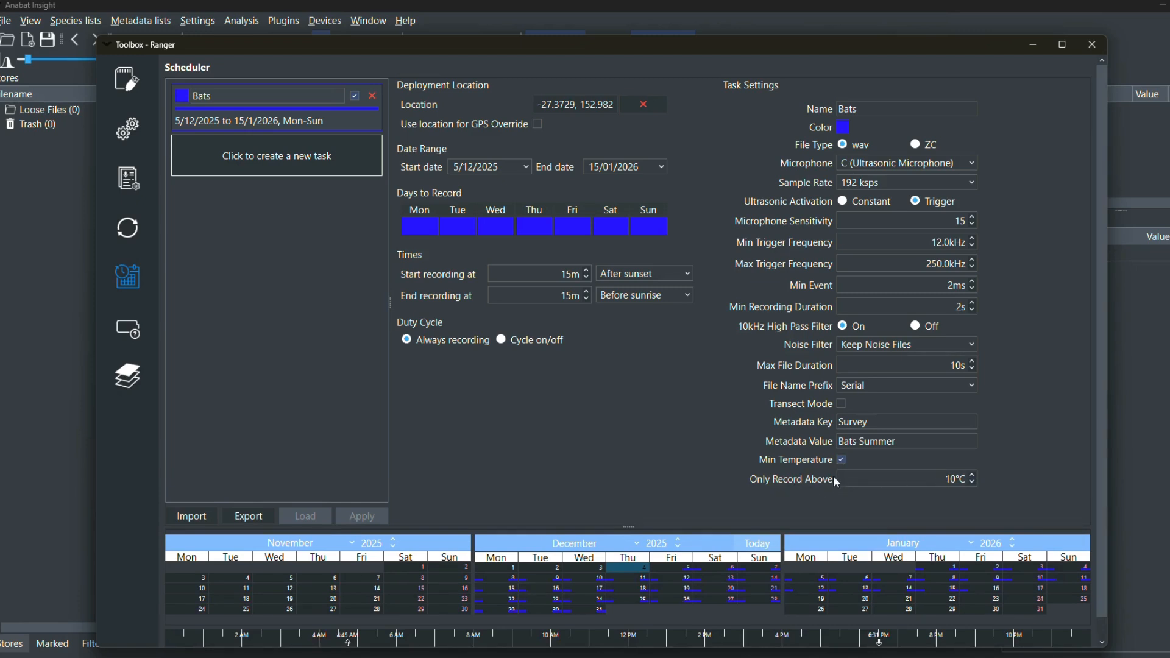
left_click(843, 460)
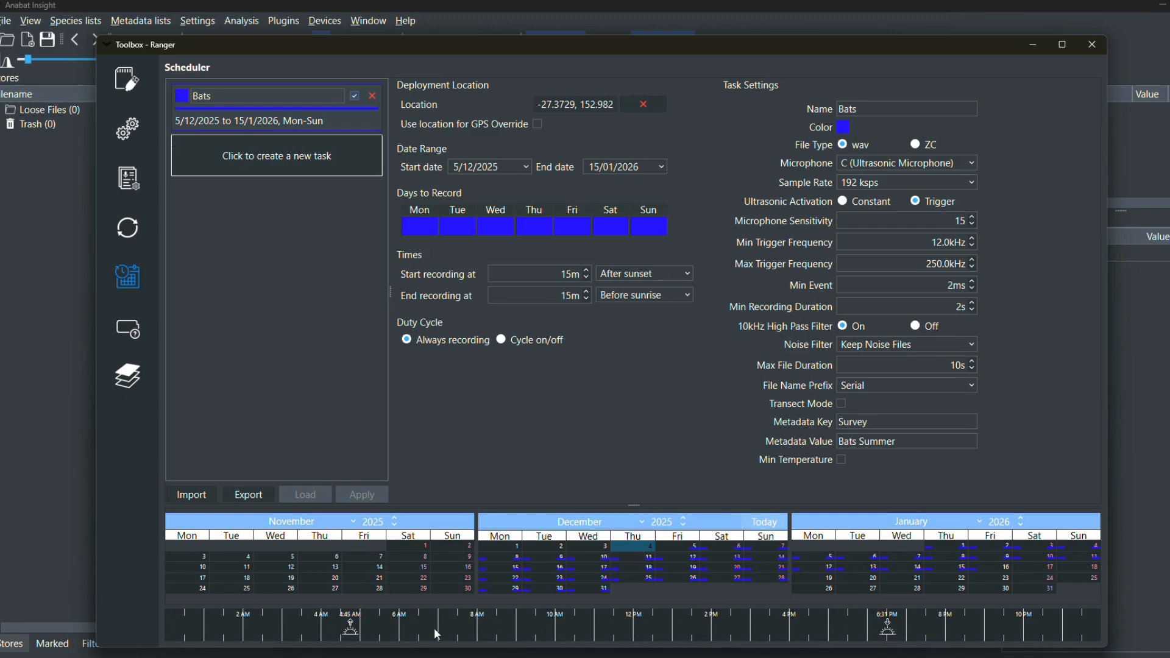
- Show the recording timeline for 5 December 2025 in the schedule calendar
left_click(682, 548)
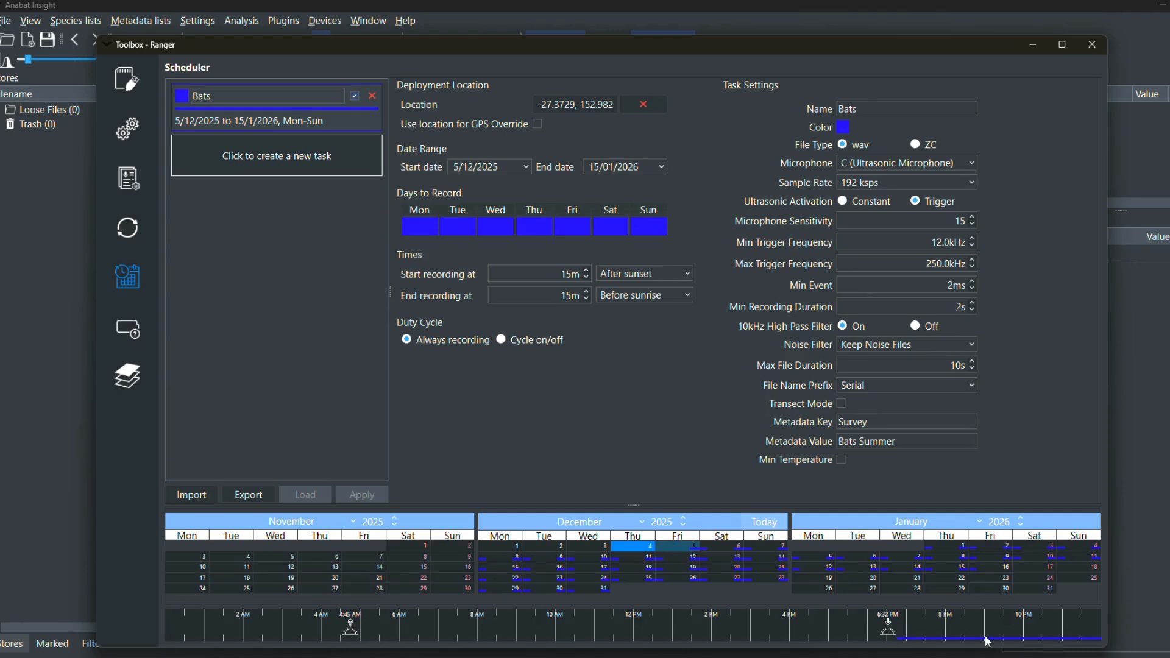
- Show the recording timeline for 6 December 2025 in the schedule calendar
left_click(719, 551)
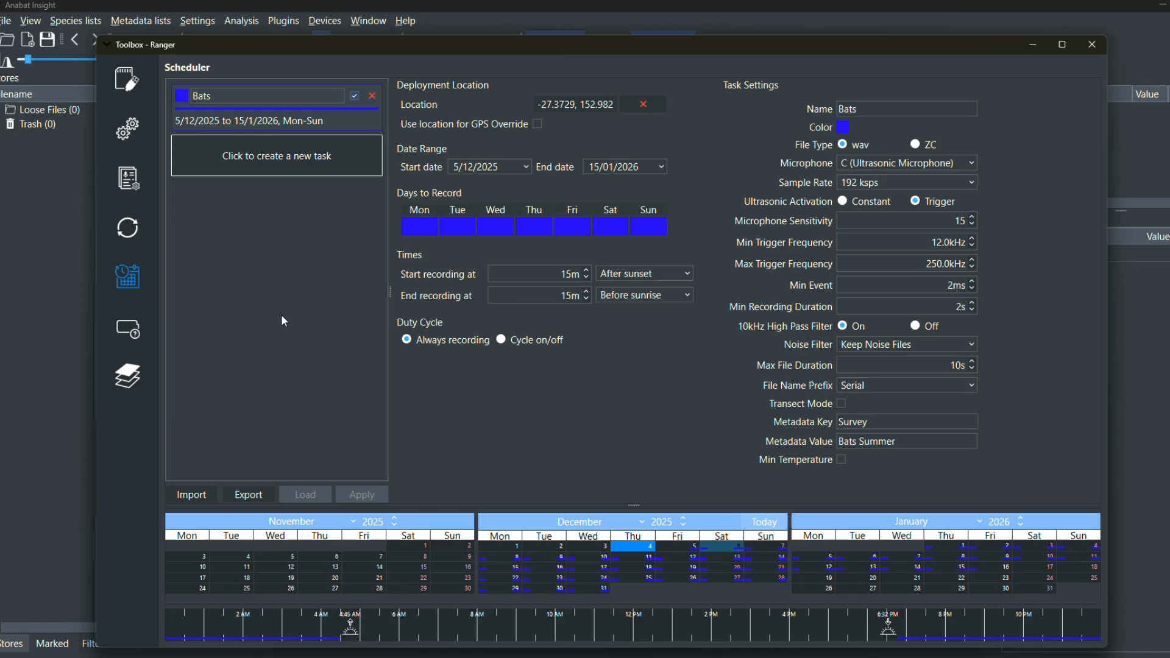
- Create a new task named Dawn Chorus with a yellow task colour
left_click(266, 164)
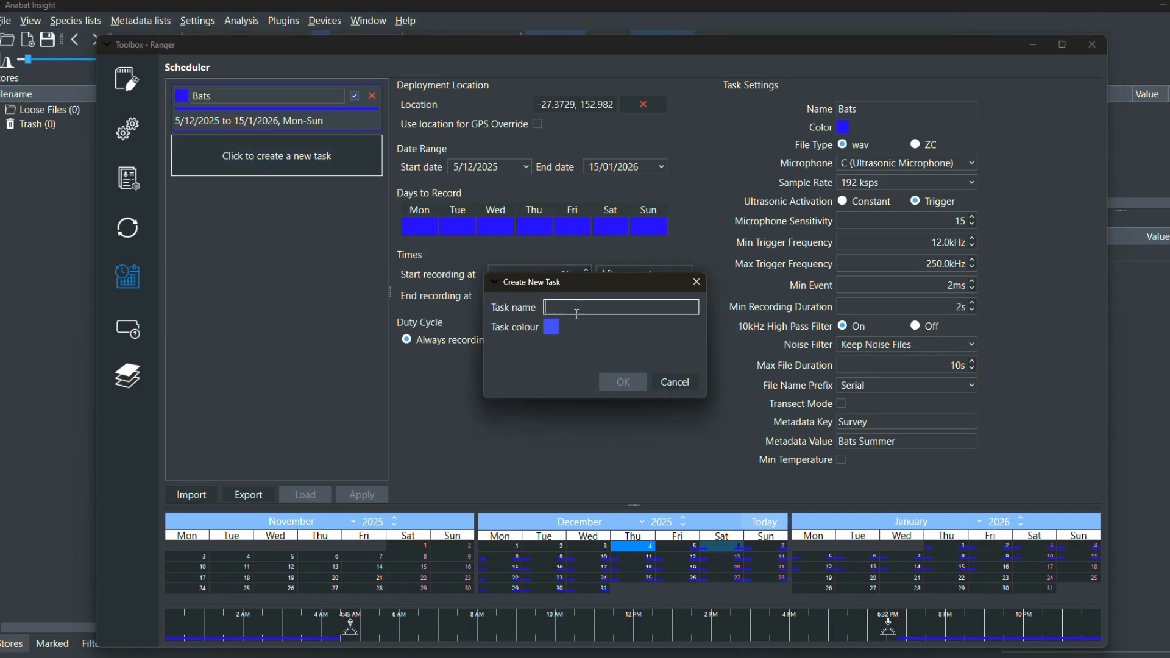
type("Dawn Chorus")
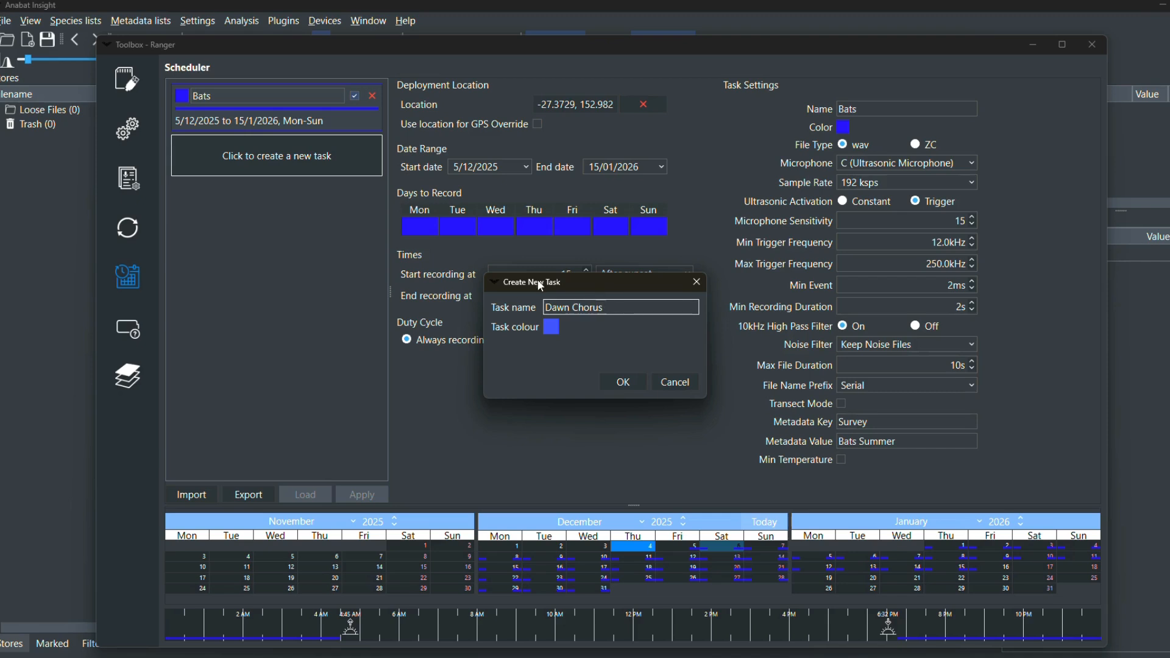
left_click(552, 327)
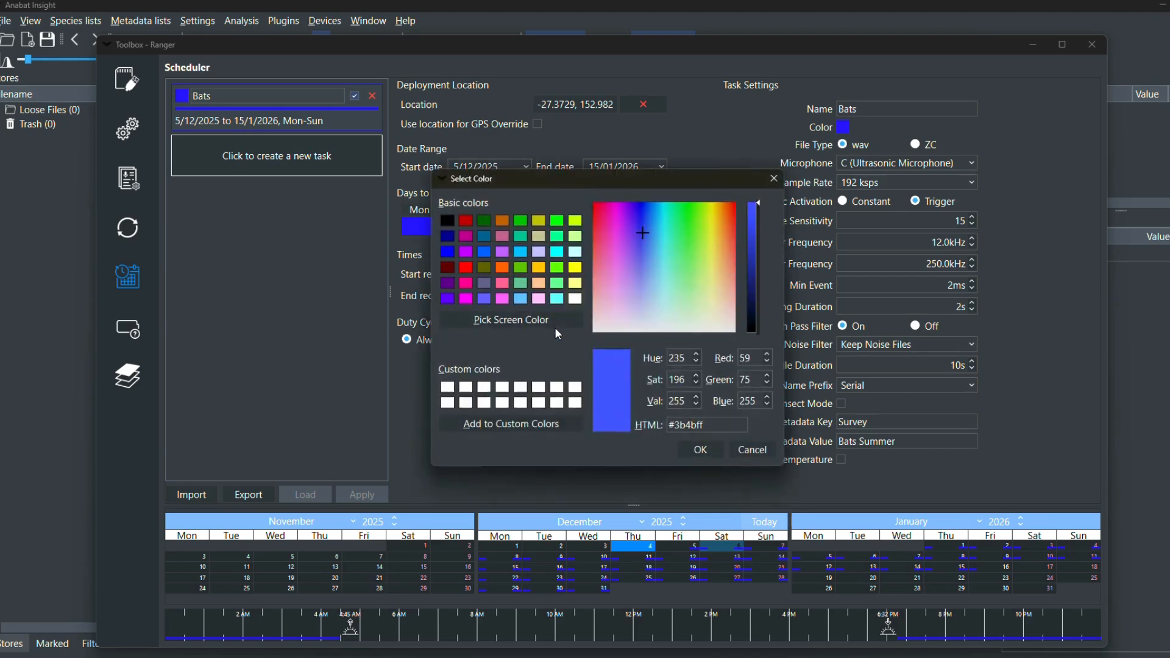
left_click(716, 209)
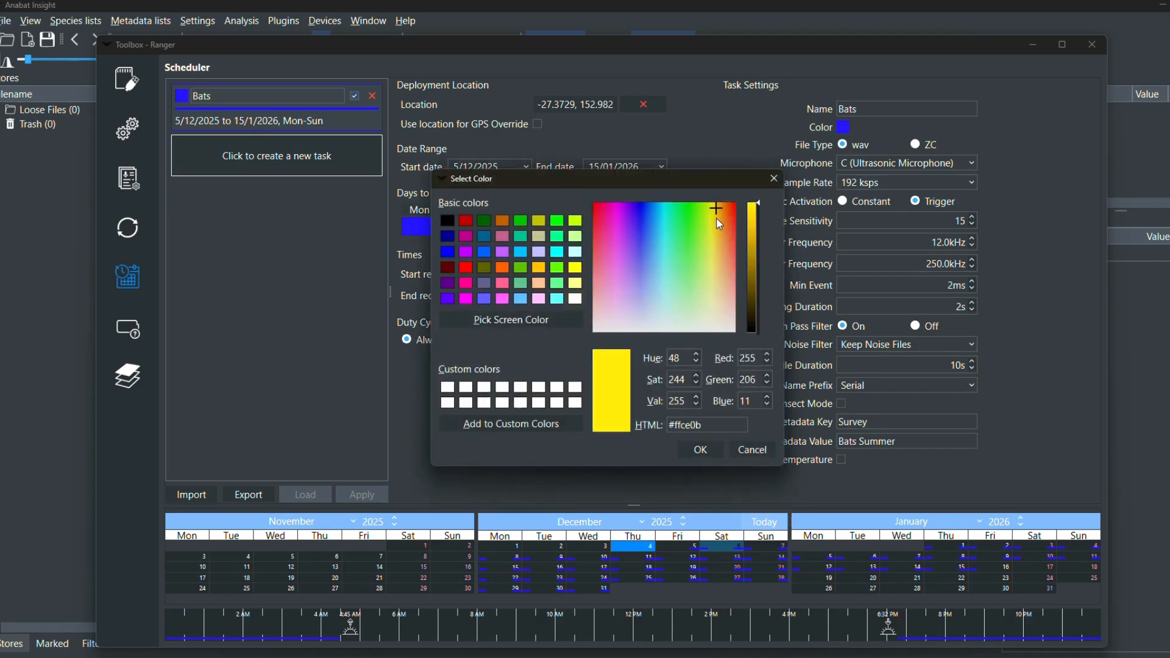
left_click(701, 451)
left_click(631, 382)
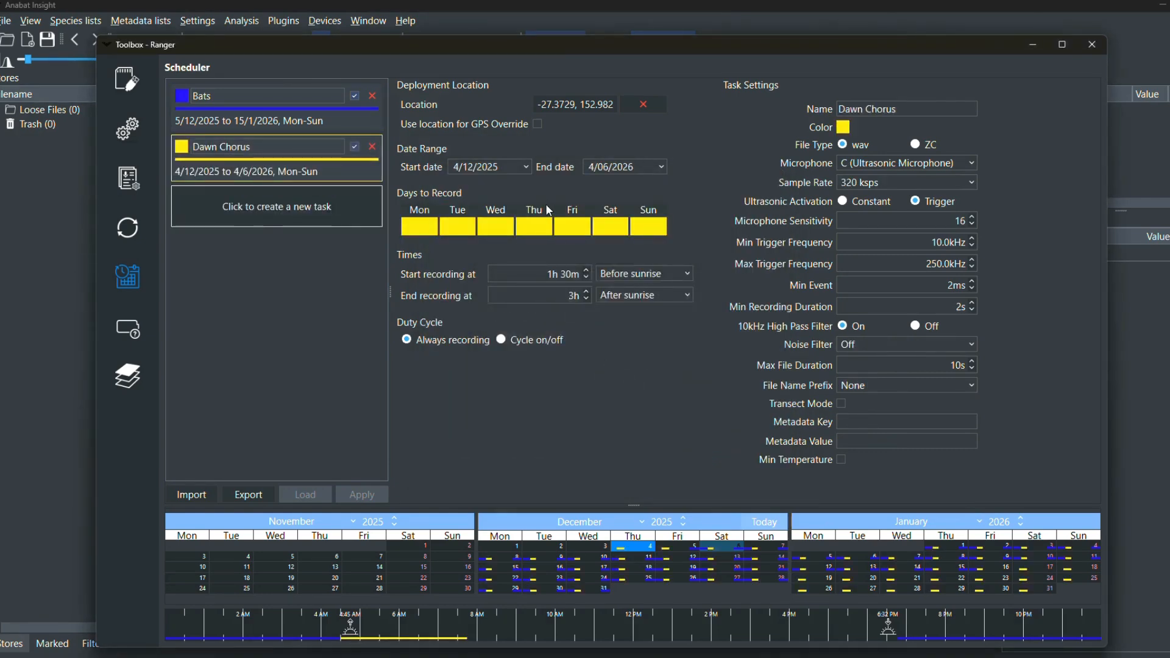
- Set the Dawn Chorus task's date range from 5/12/2025 to 15/01/2026
left_click(527, 168)
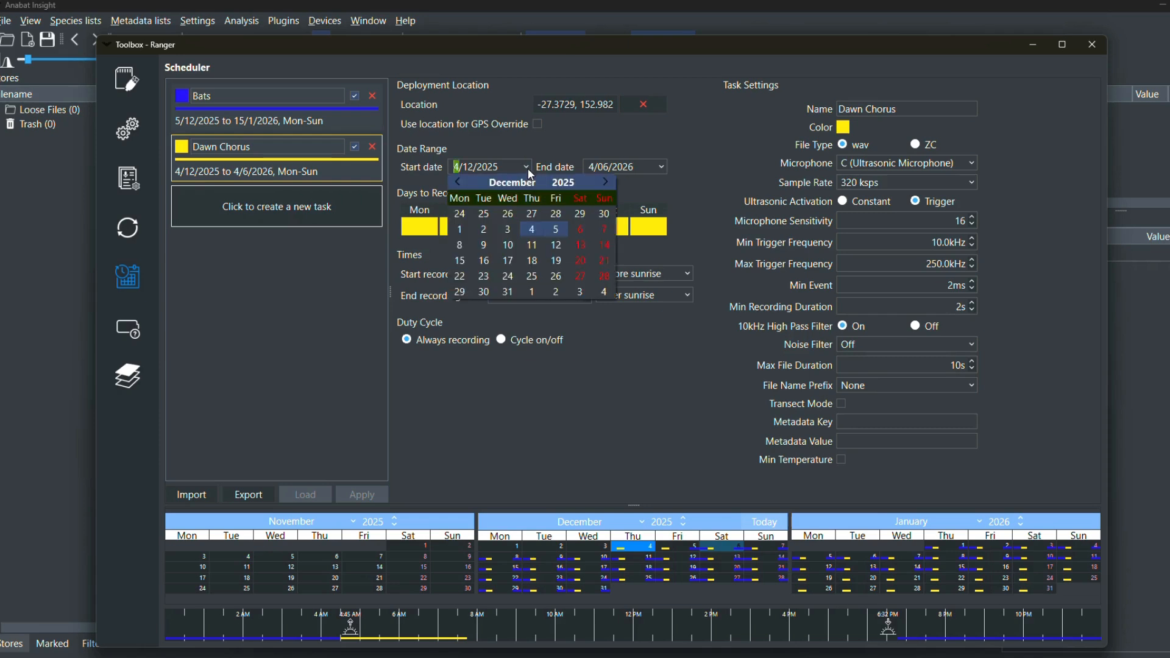
left_click(556, 230)
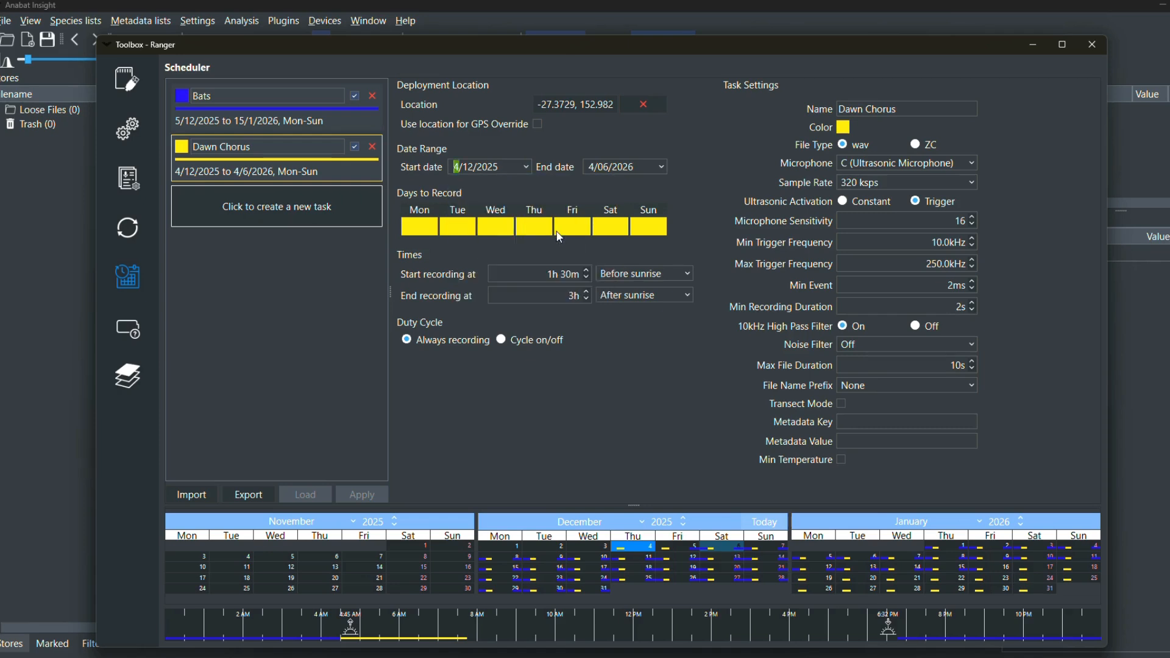
left_click(661, 167)
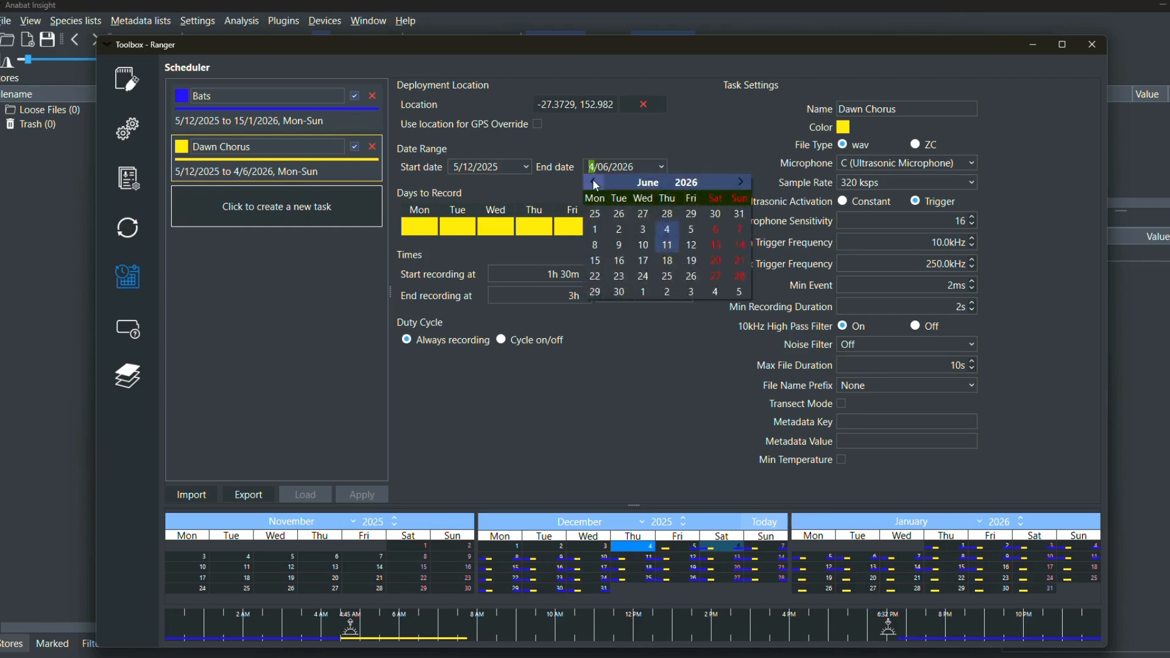
left_click(592, 181)
left_click(592, 181)
left_click(592, 181)
left_click(592, 181)
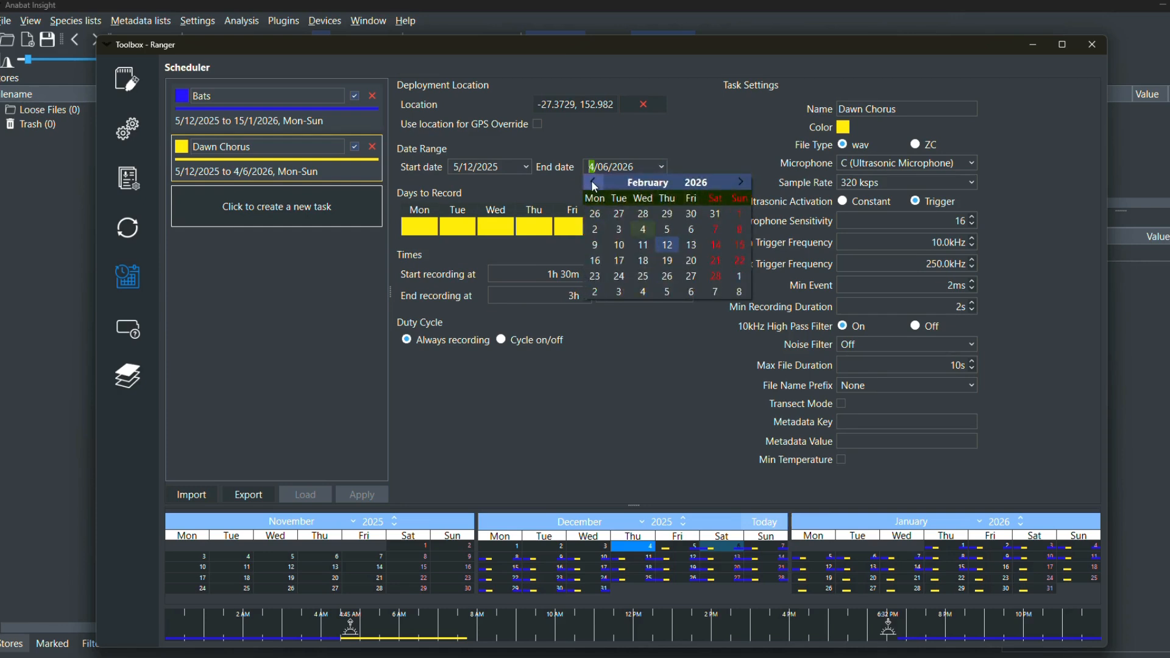
left_click(592, 181)
left_click(671, 246)
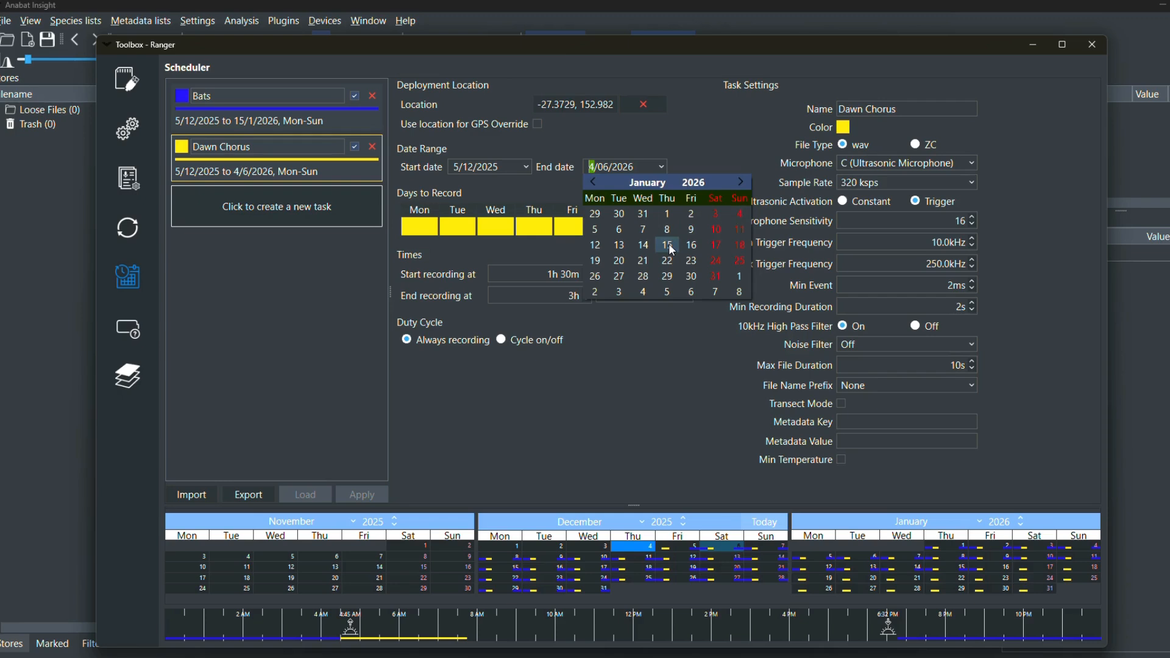
left_click(668, 246)
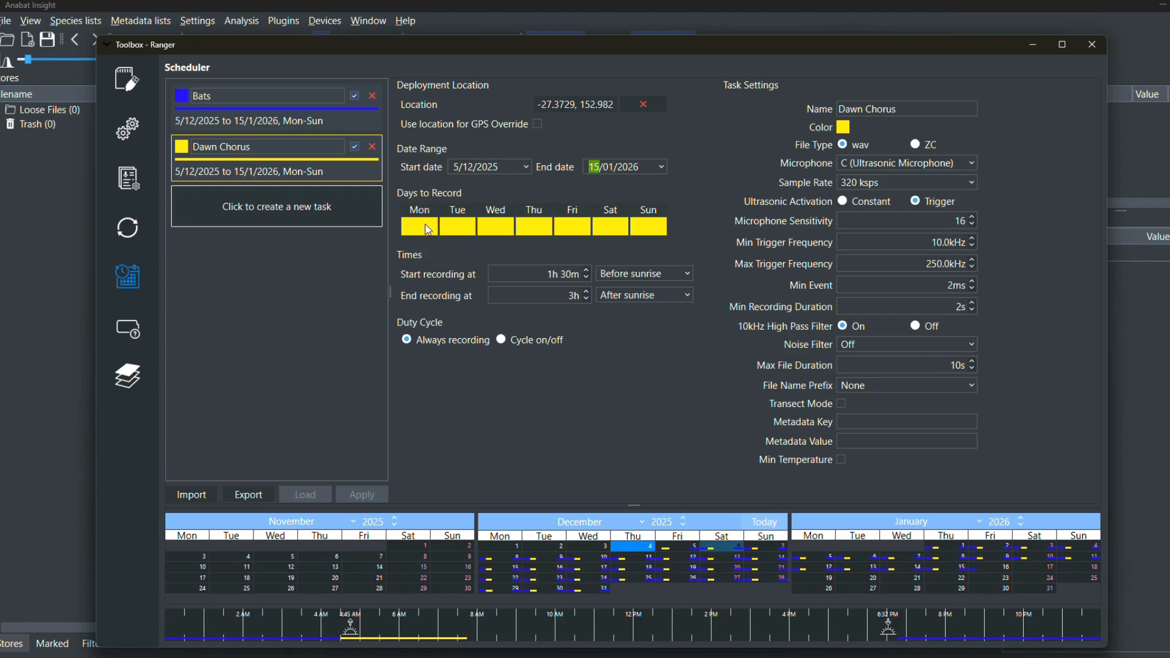
- Set the Dawn Chorus task to start recording 15m before sunrise
left_click(581, 273)
type("15")
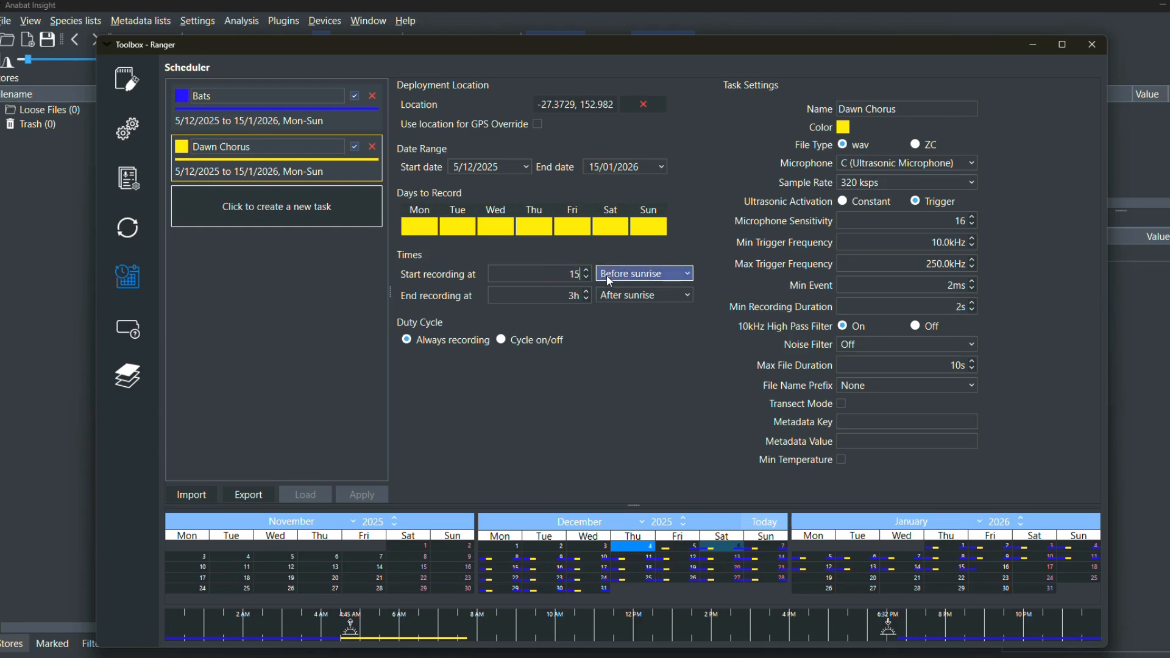
type("m")
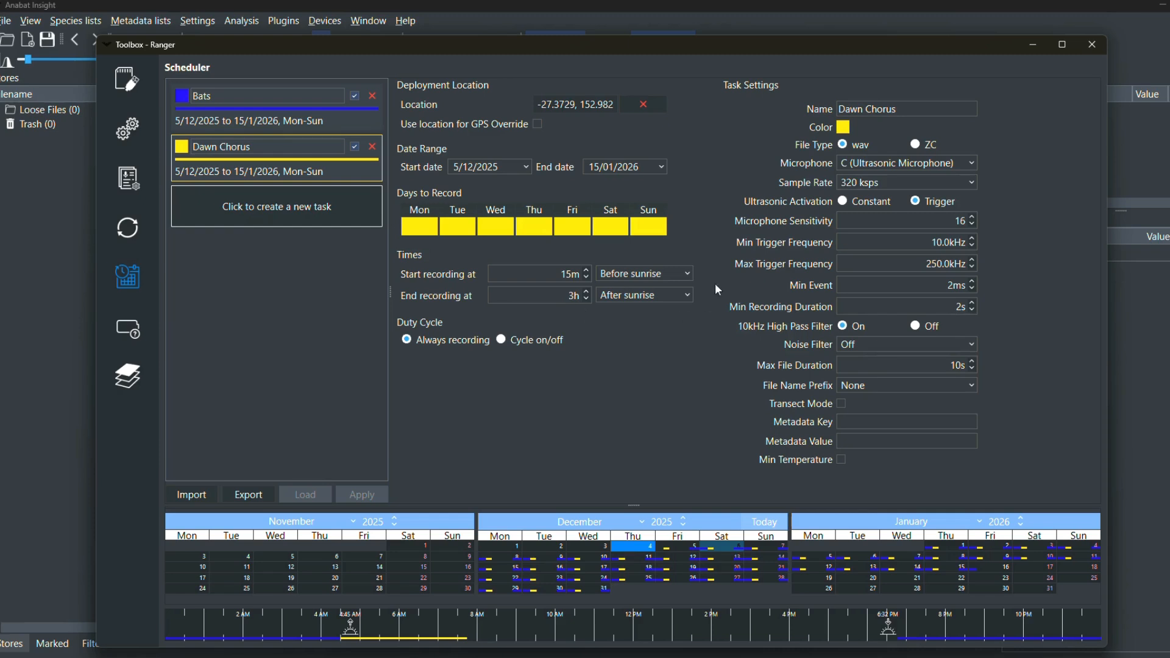
- Set the Dawn Chorus task's microphone to A (Acoustic Microphone) and its sample rate to 32 ksps
left_click(877, 108)
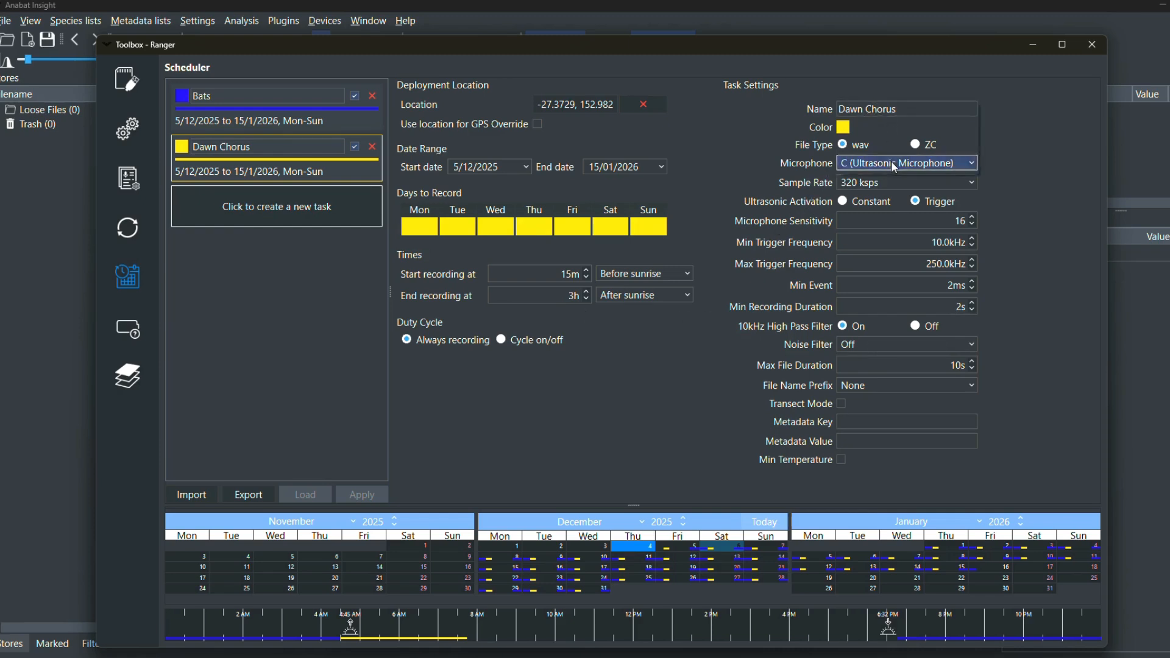
left_click(891, 161)
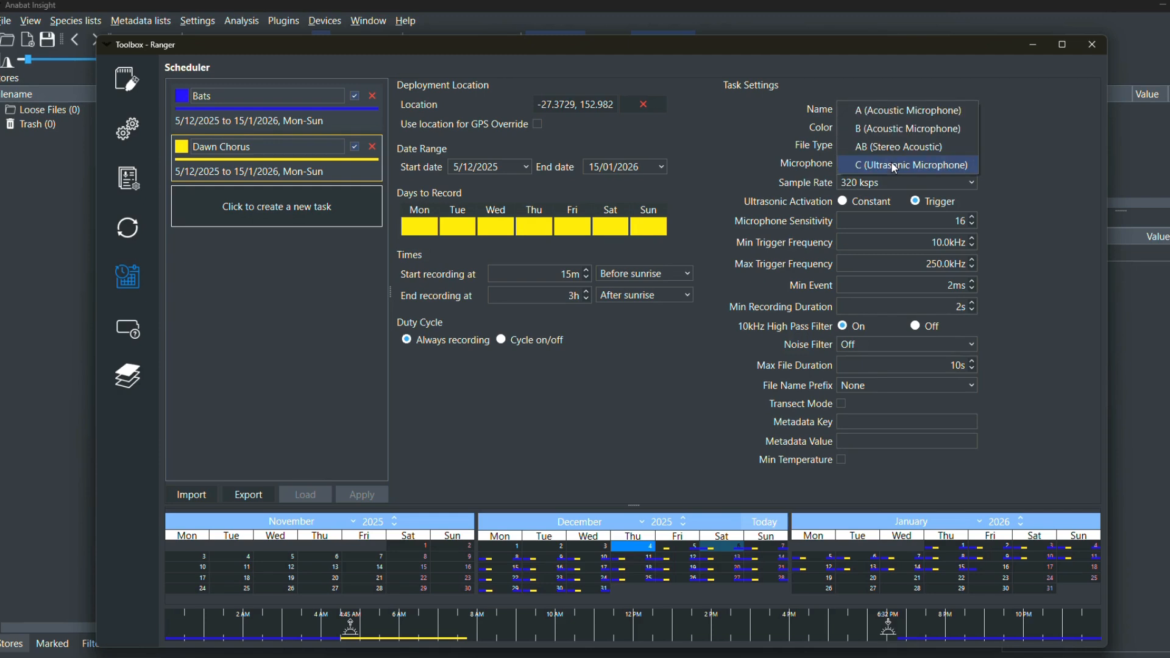
left_click(882, 112)
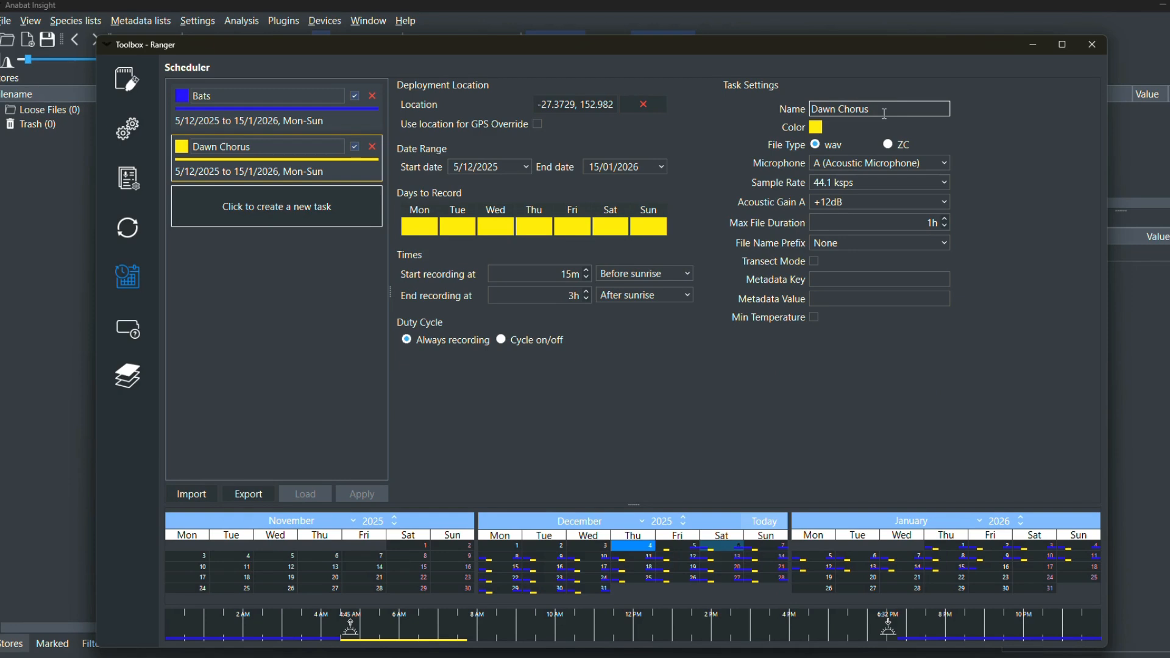
left_click(875, 182)
left_click(875, 182)
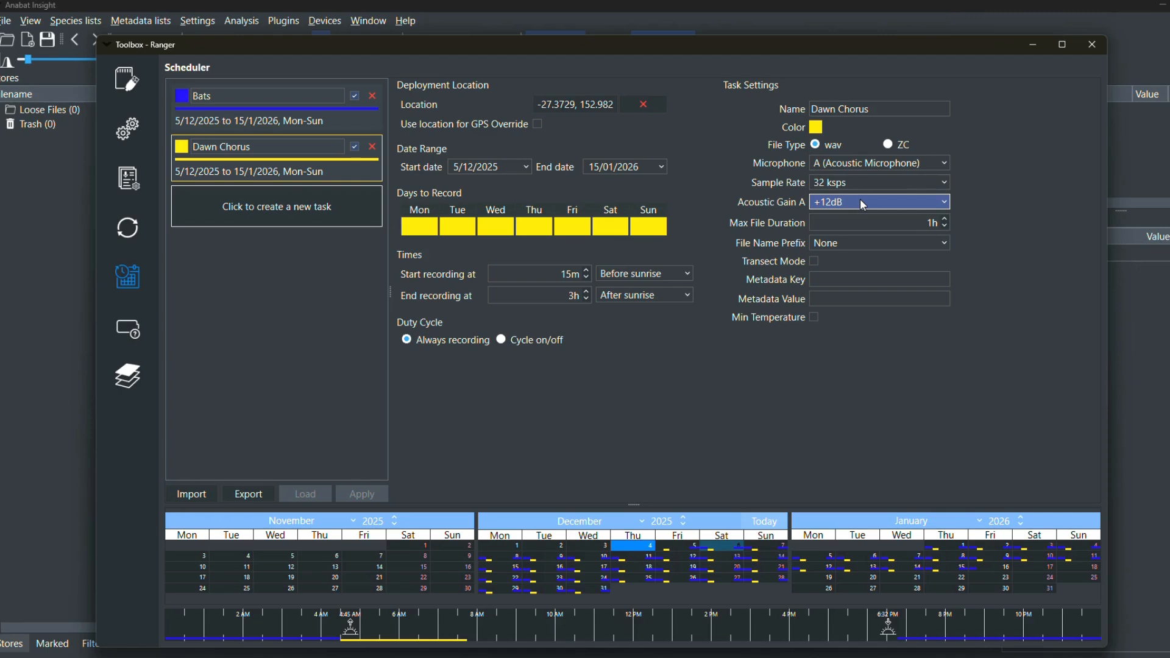
- Set the Dawn Chorus task's maximum file duration to 10m and its file name prefix to Serial
double_click(931, 223)
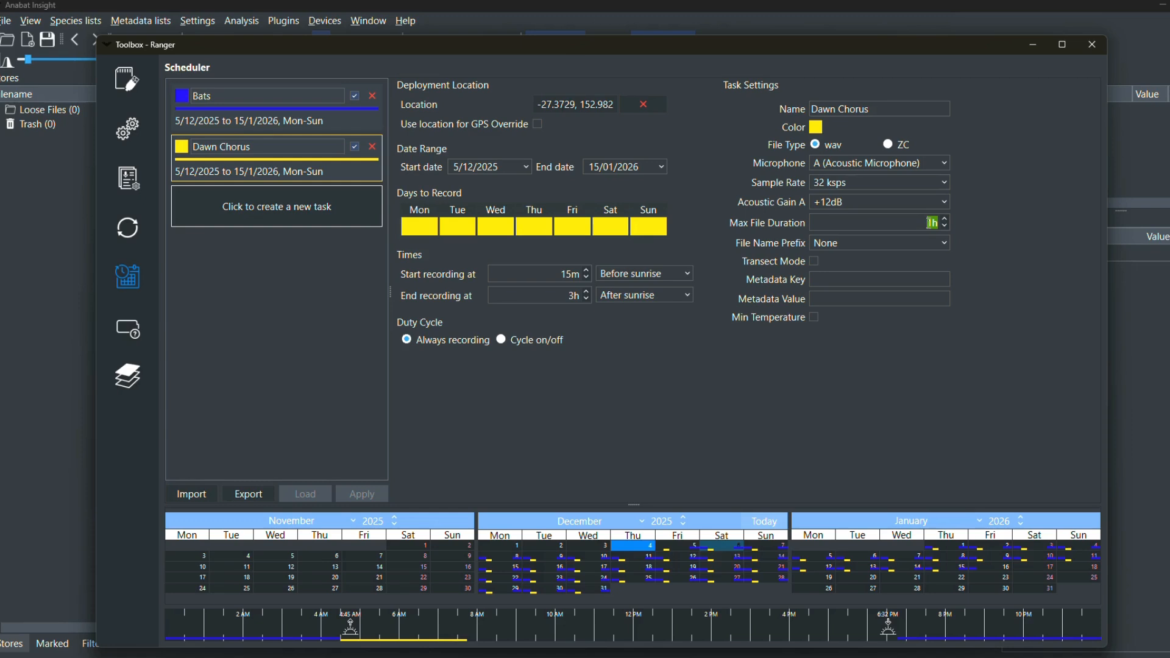
type("10m")
left_click(930, 241)
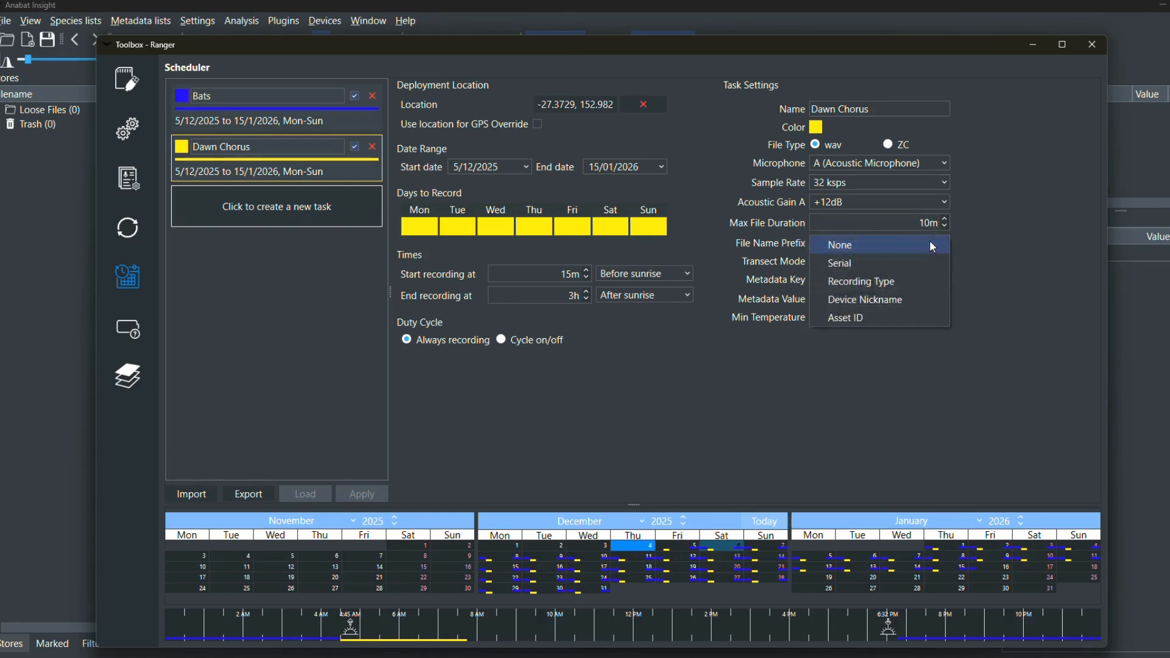
left_click(886, 263)
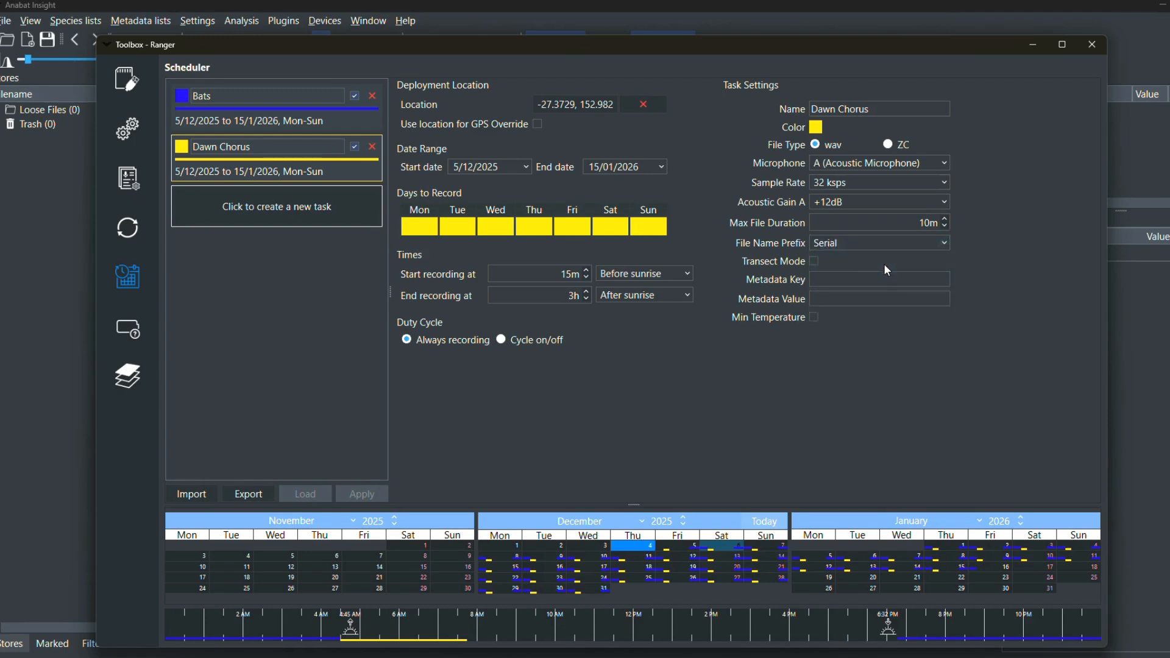
- Fill in the Dawn Chorus task's metadata with the key Survey and the value Birds
left_click(870, 279)
type("Survey")
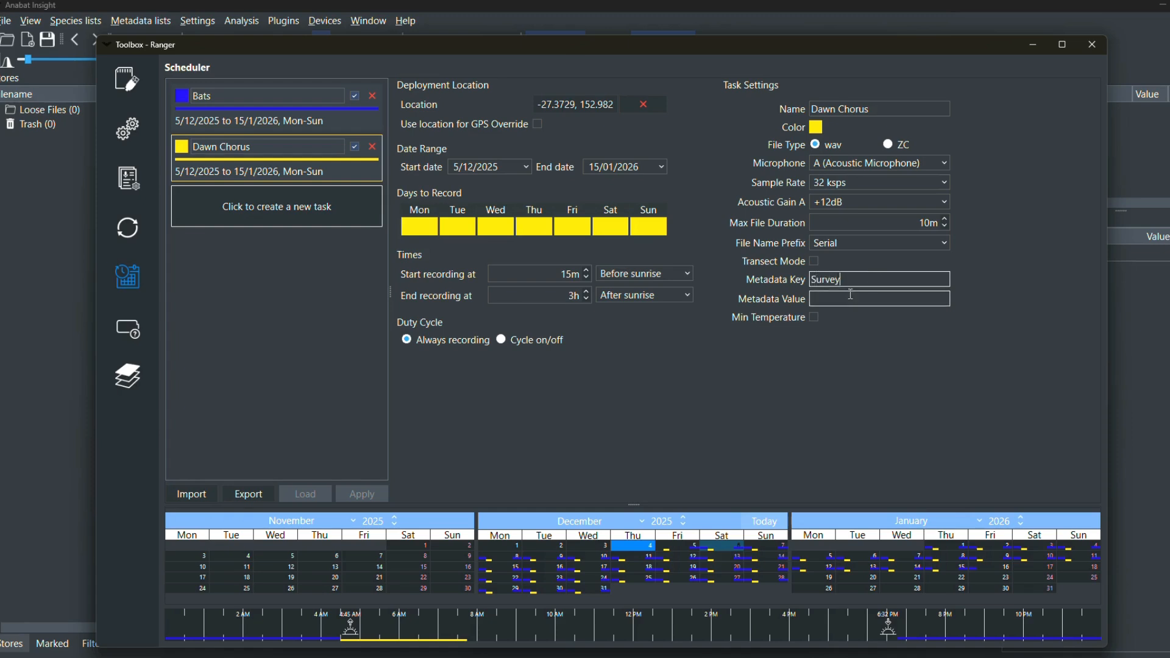
left_click(850, 298)
type("Birds")
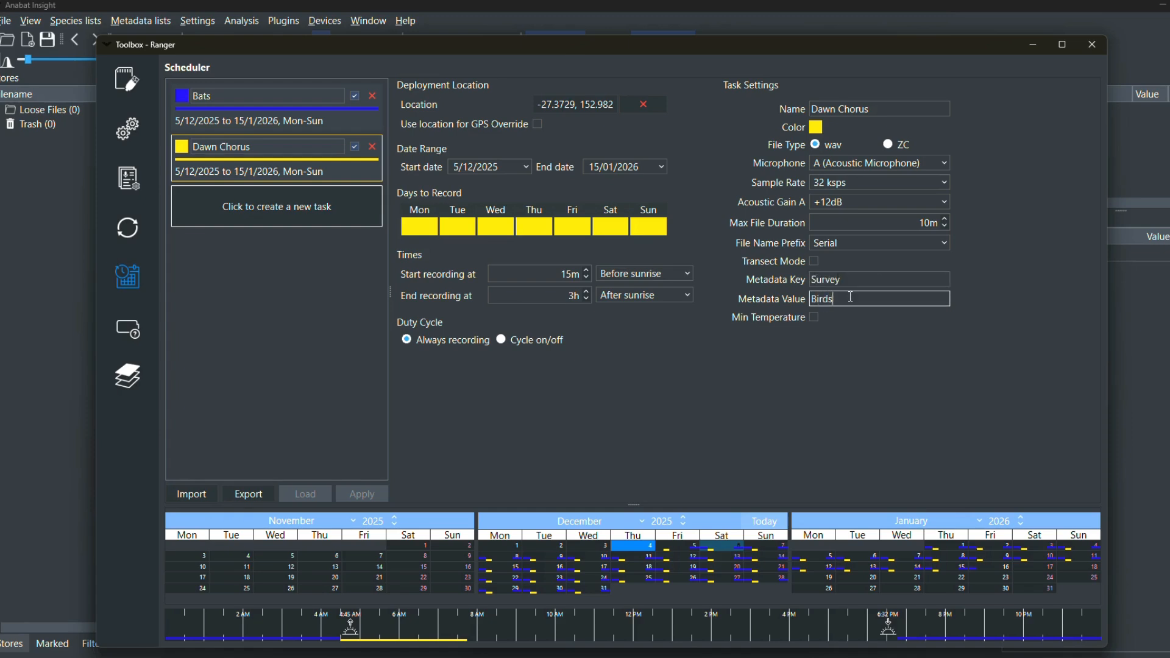
left_click(685, 361)
- Create a new task named Frogs with a bright green task colour
left_click(272, 206)
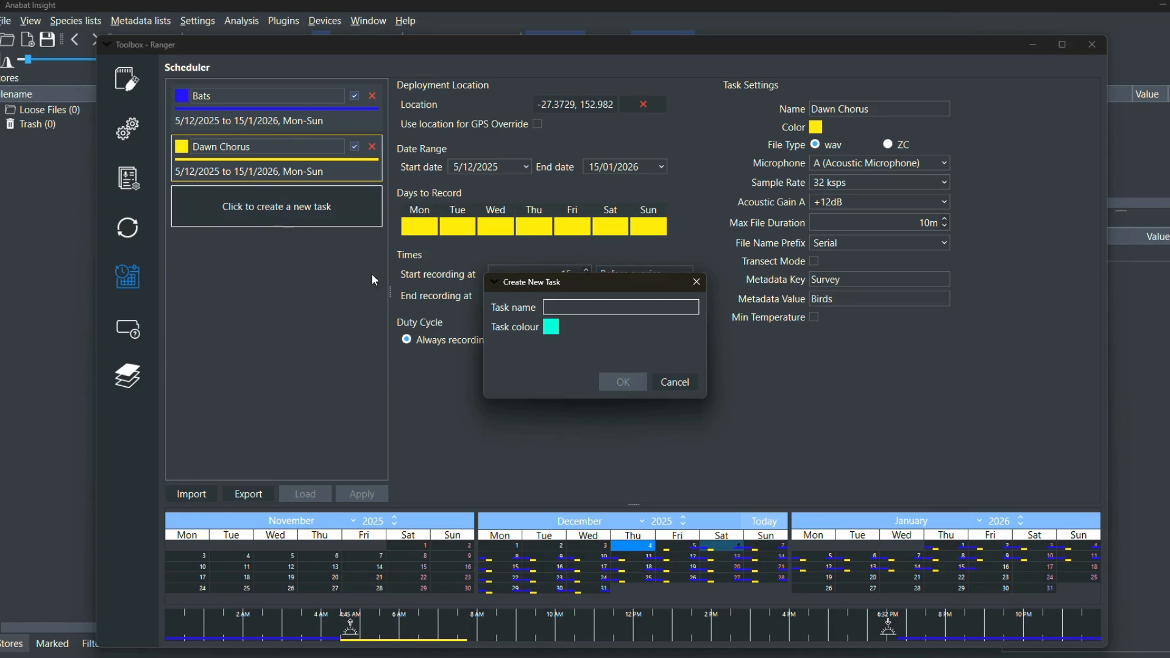
type("Frogs")
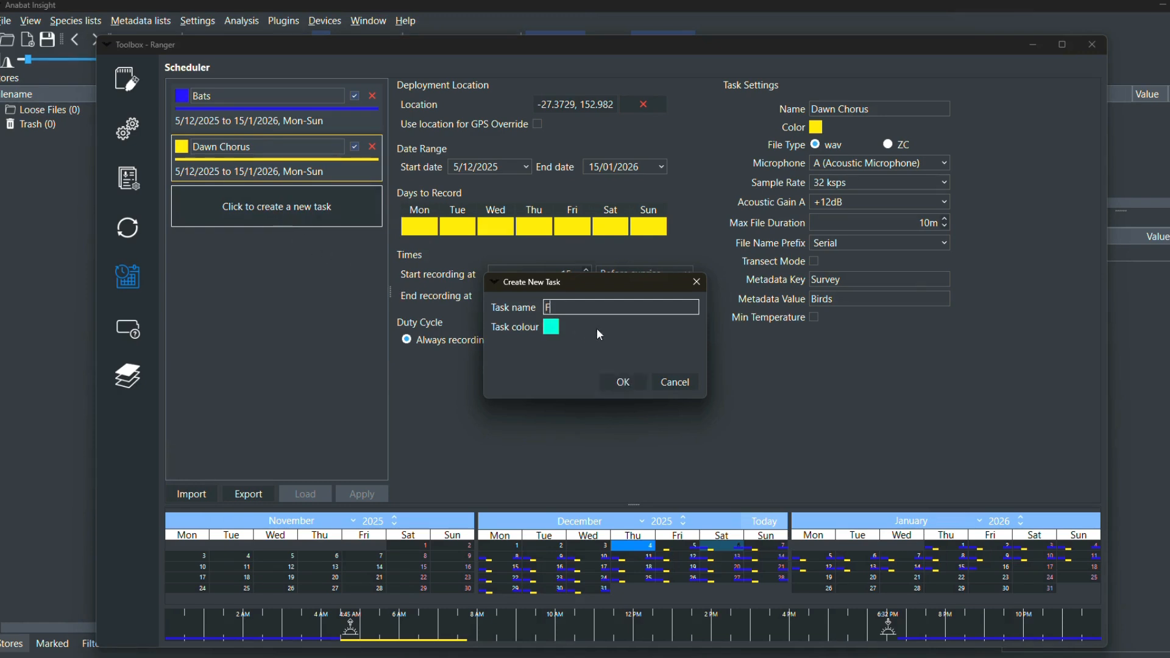
left_click(553, 329)
left_click(688, 207)
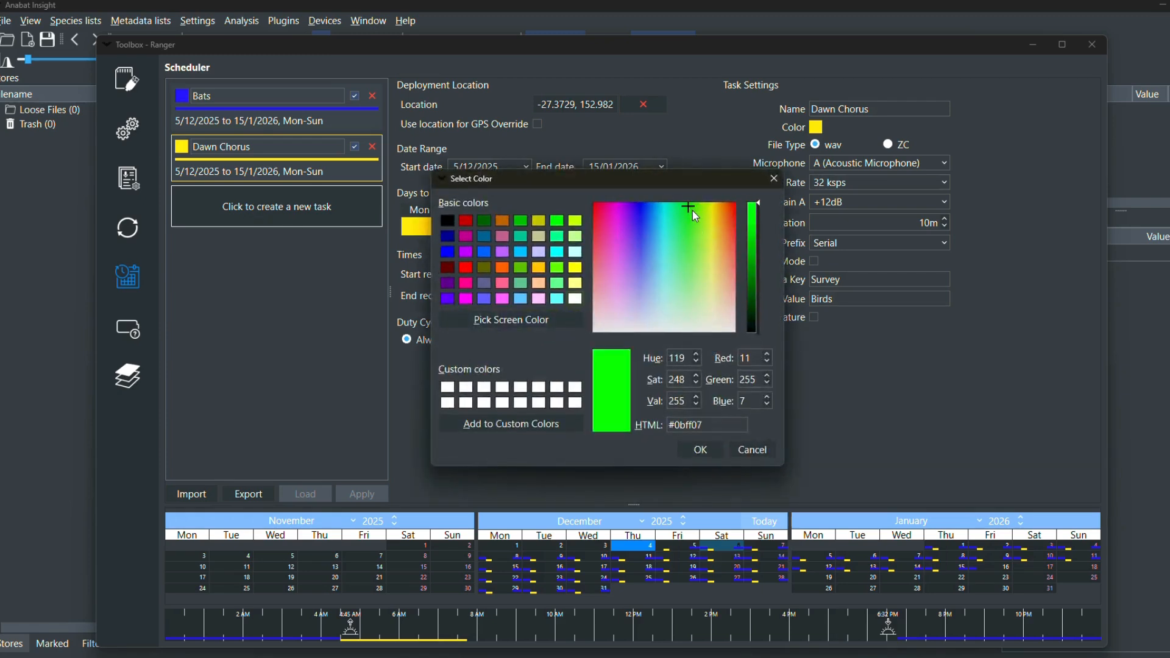
left_click(716, 448)
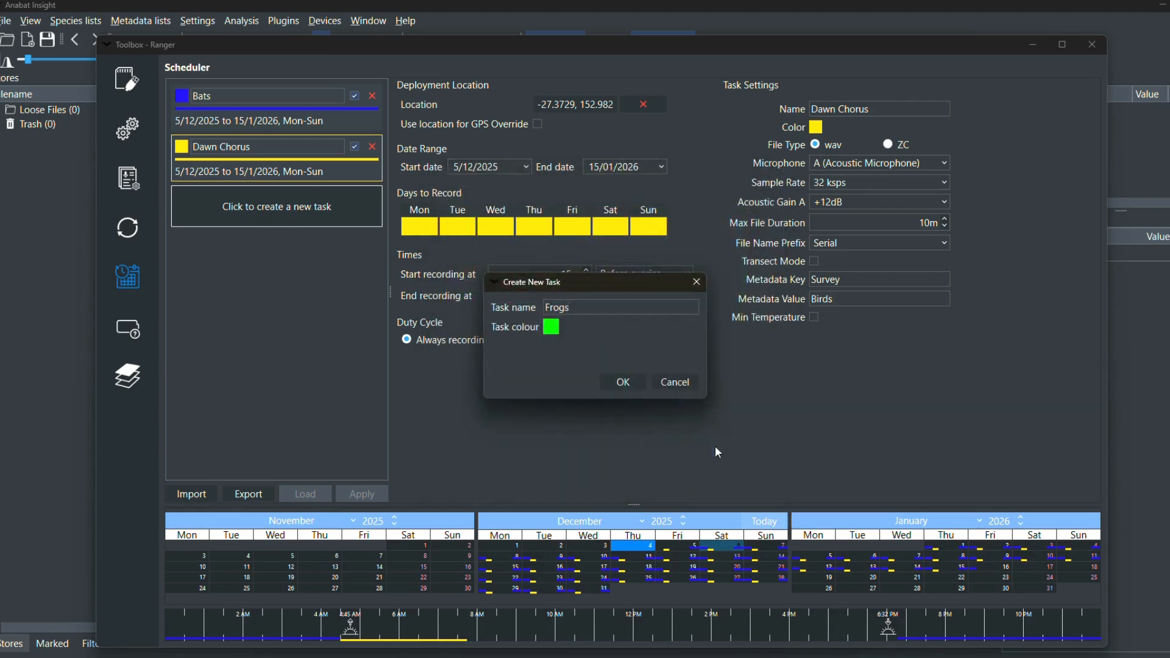
left_click(631, 384)
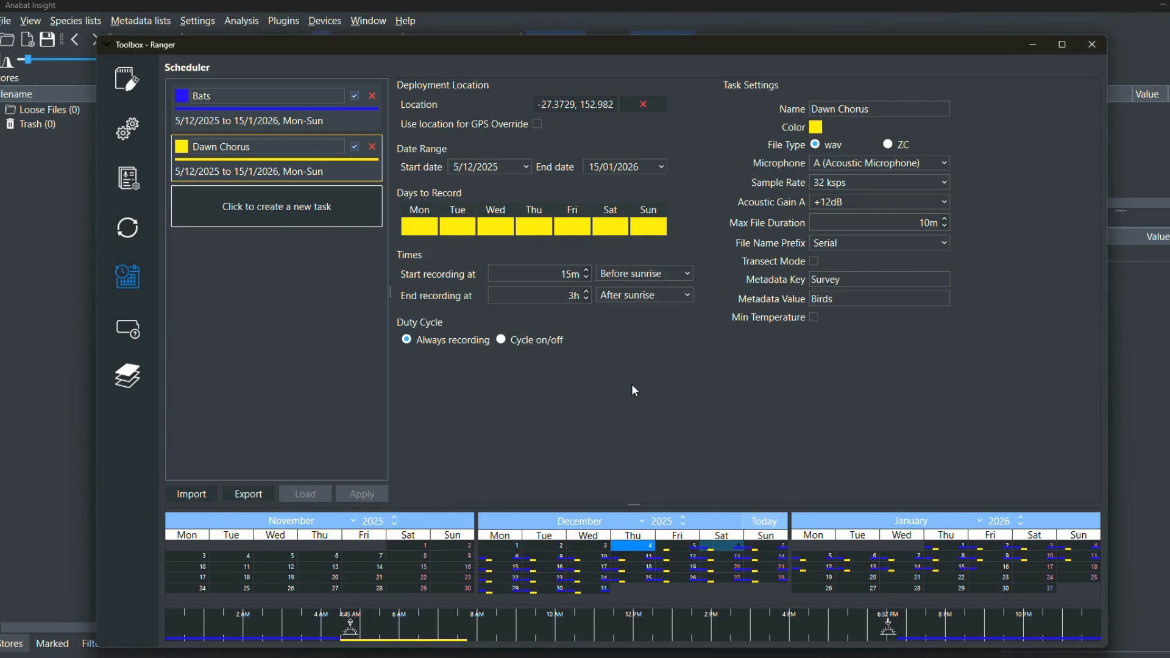
- Set the Frogs task's date range from 5/12/2025 to 15/01/2026
left_click(525, 166)
left_click(557, 230)
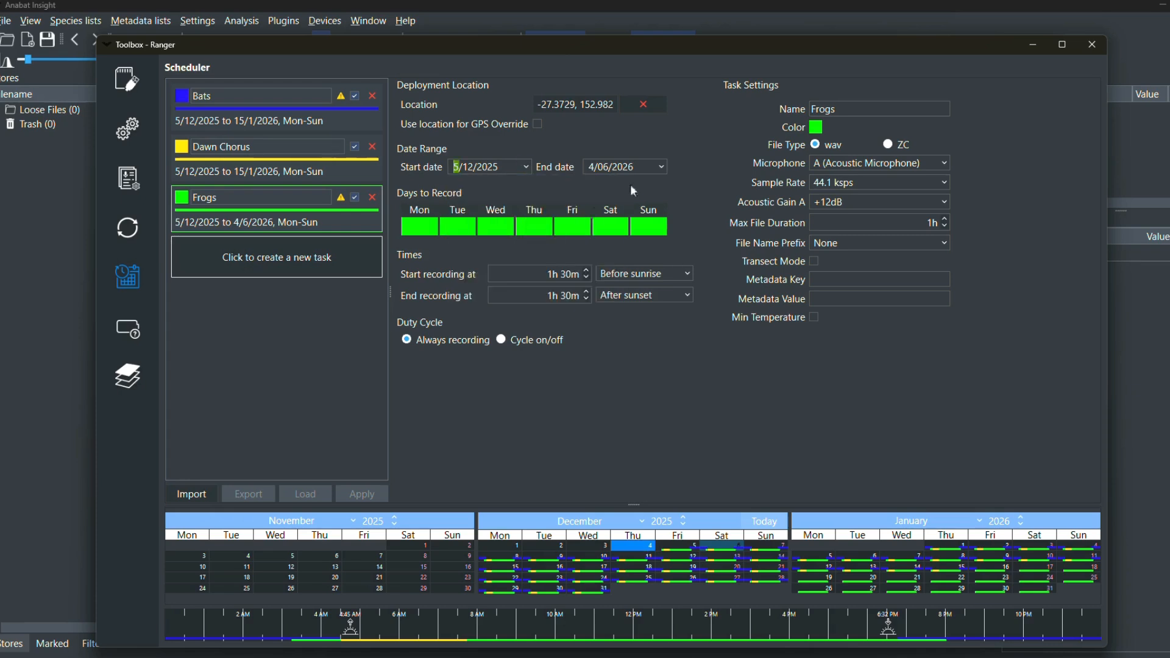
left_click(661, 166)
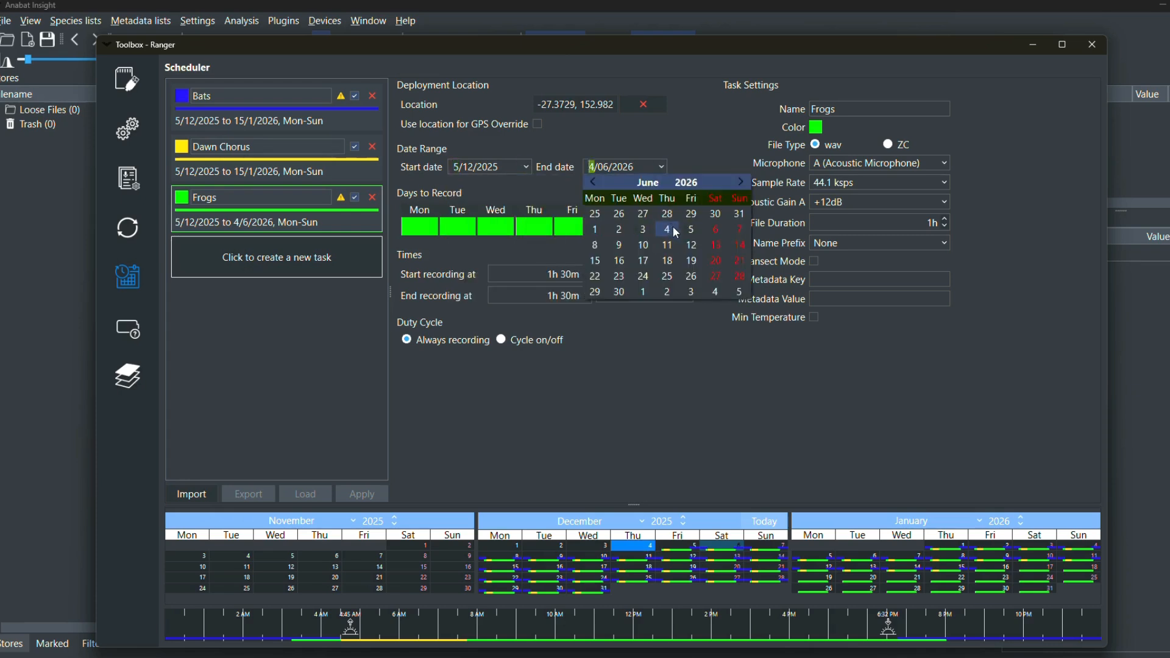
left_click(591, 182)
left_click(592, 182)
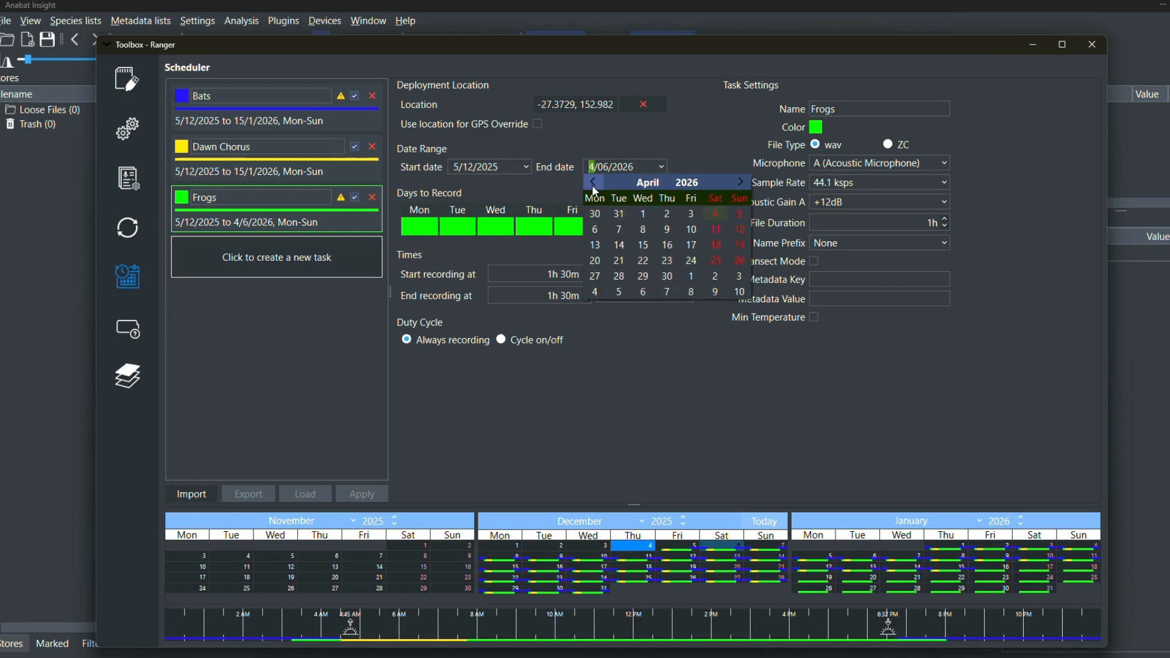
left_click(592, 182)
left_click(592, 183)
left_click(593, 182)
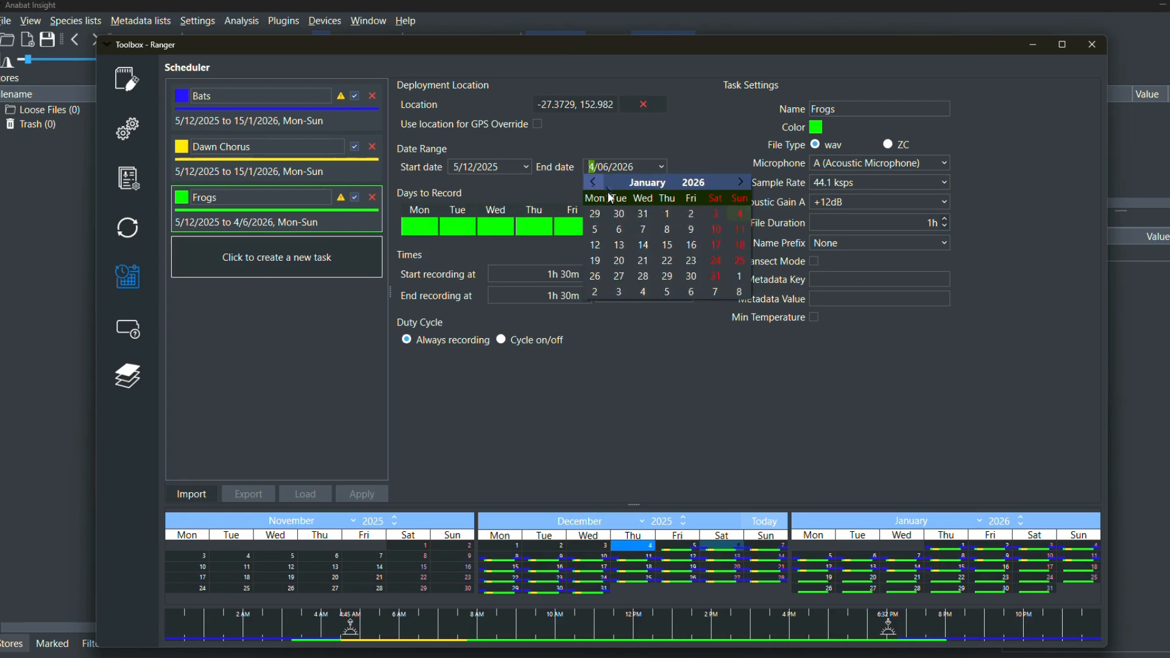
left_click(667, 247)
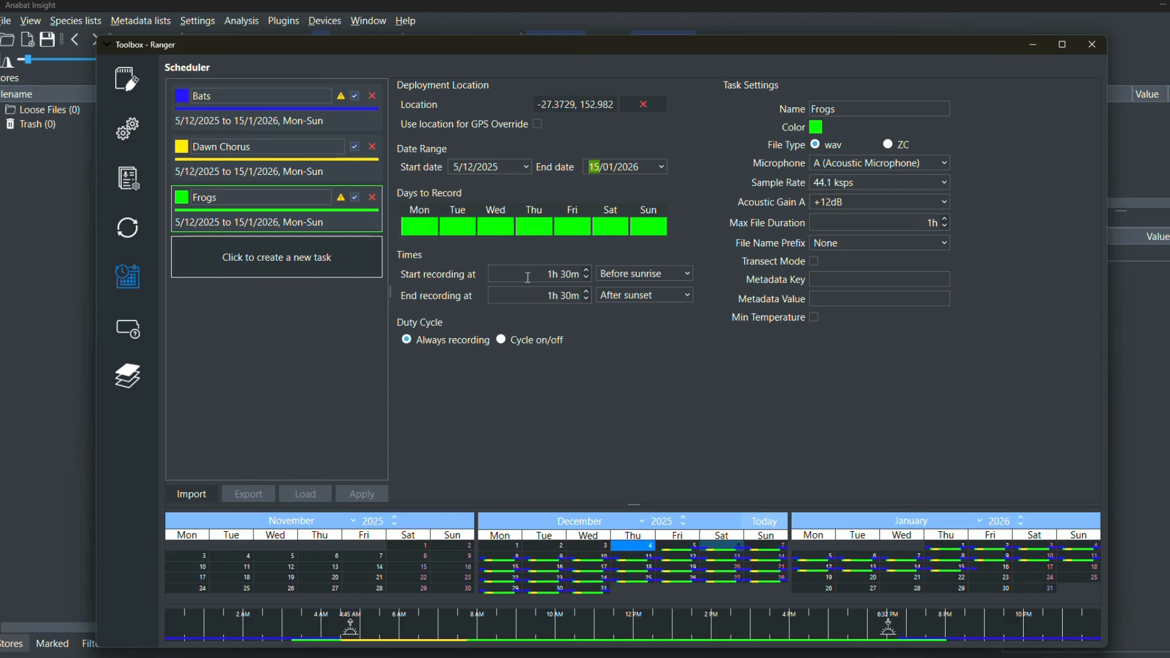
- Set the Frogs task to start recording 30m after sunset
left_click(628, 278)
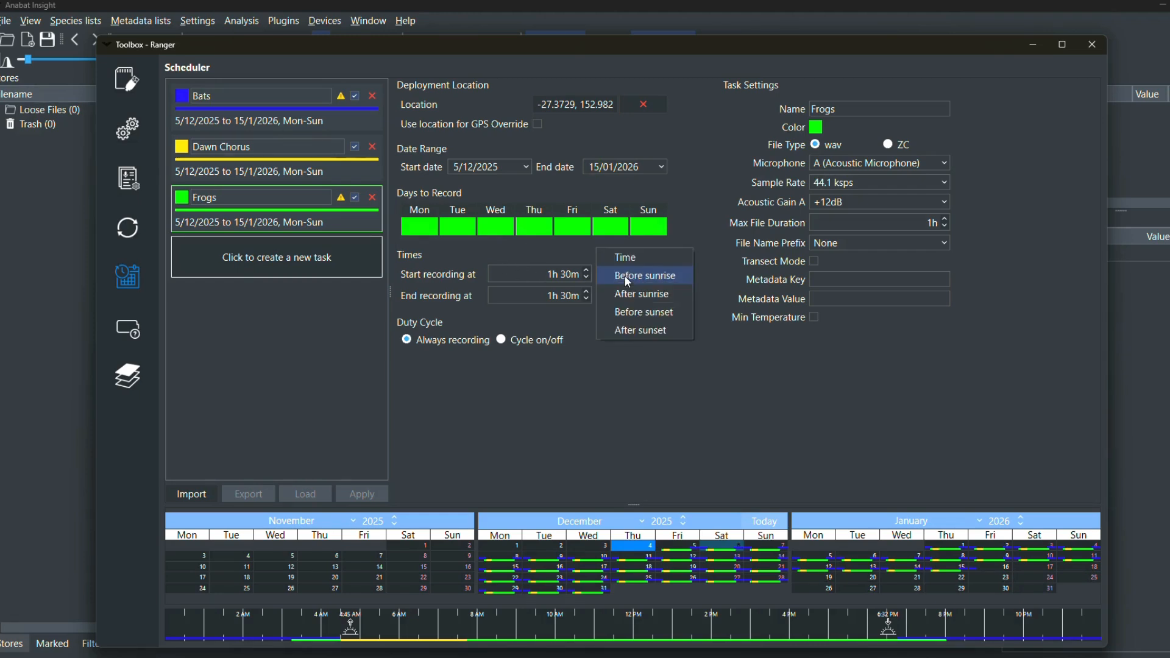
left_click(625, 334)
left_click(580, 274)
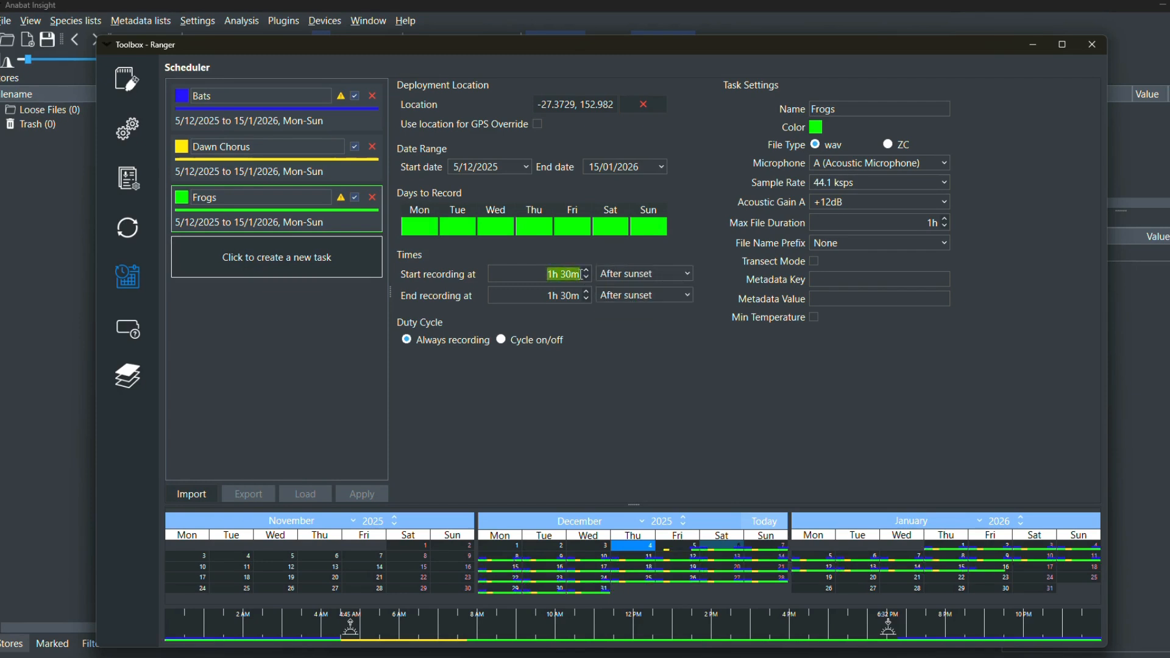
type("30m")
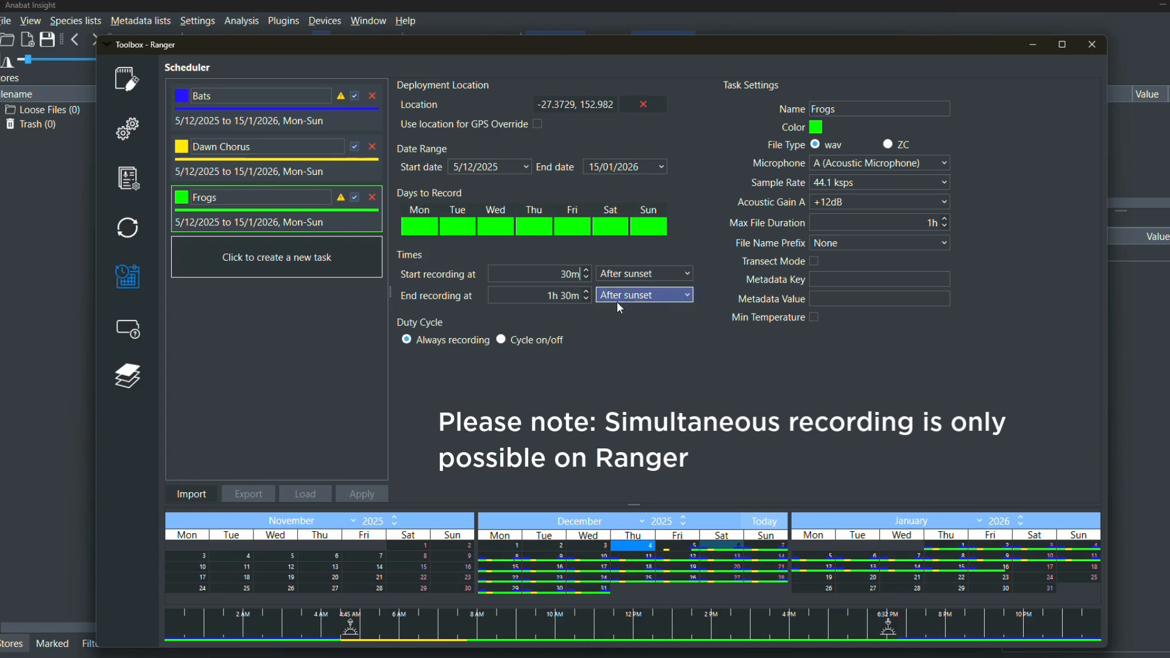
- Set the Frogs task to end recording 30m before sunrise
left_click(647, 297)
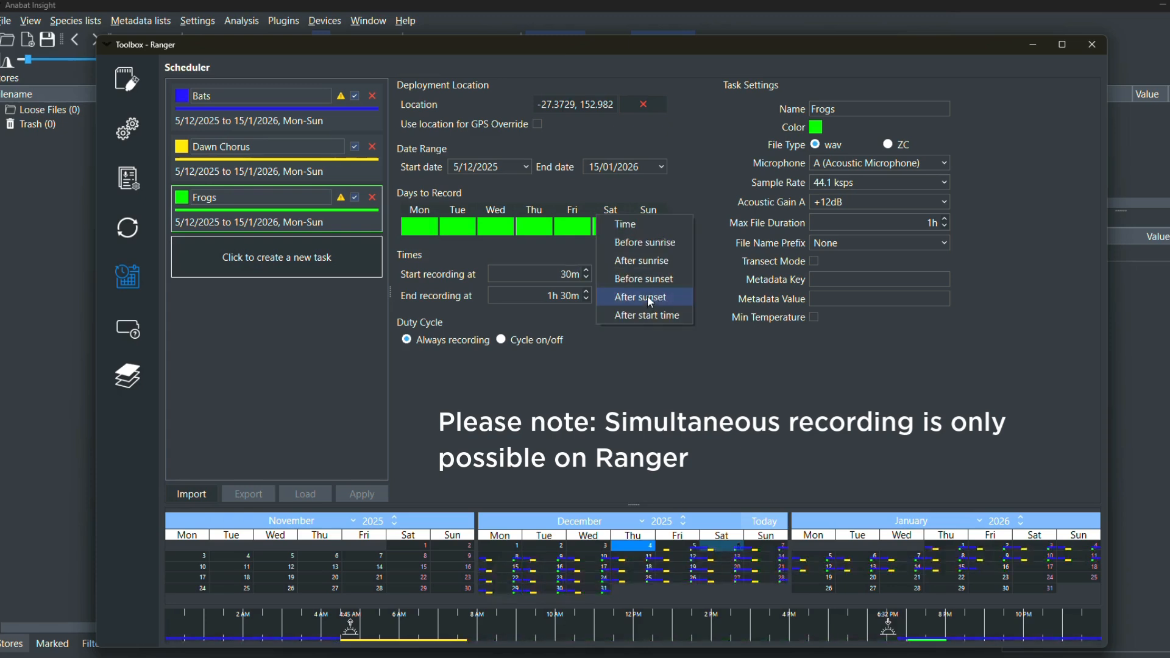
left_click(647, 295)
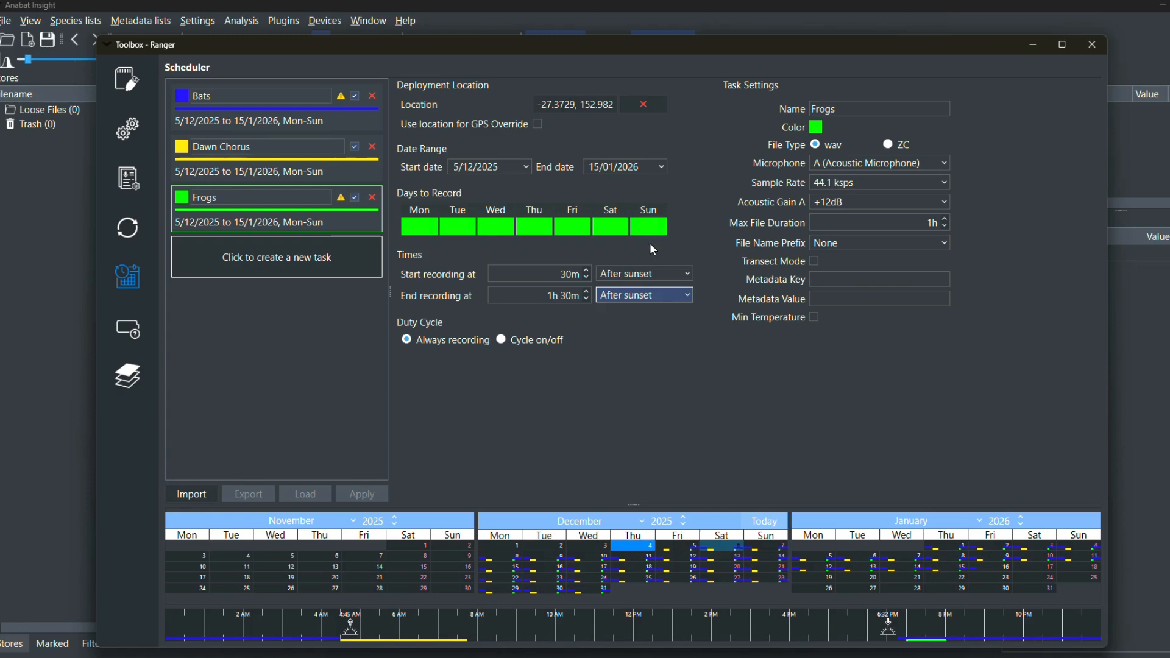
key("Down")
key("shift+Tab")
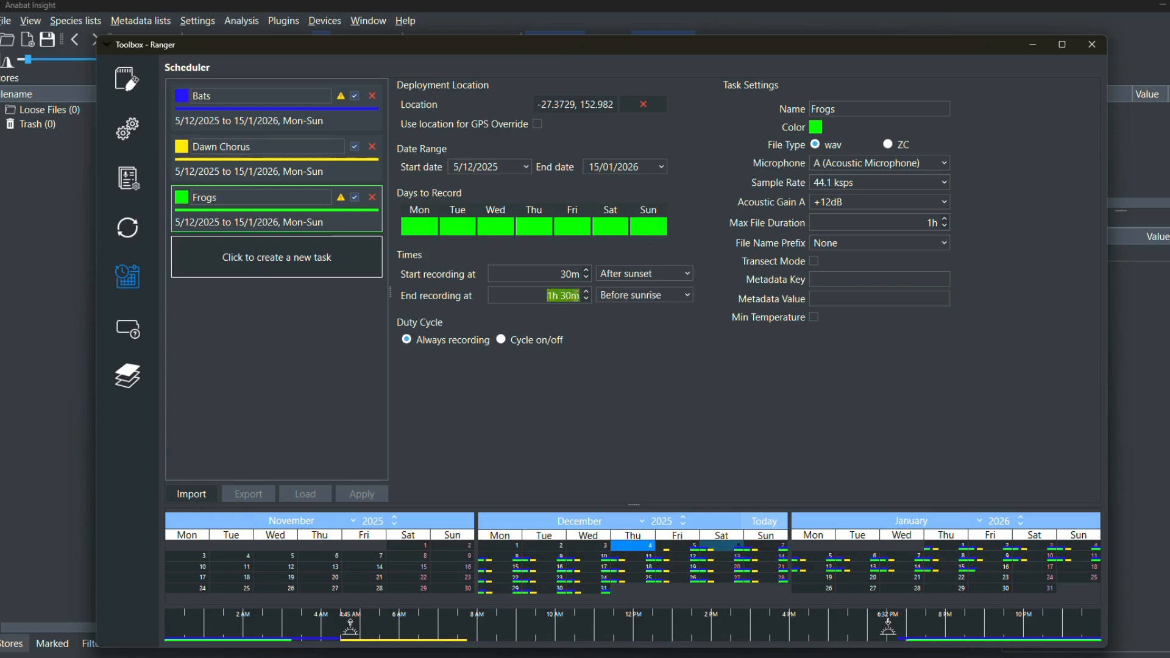
type("30")
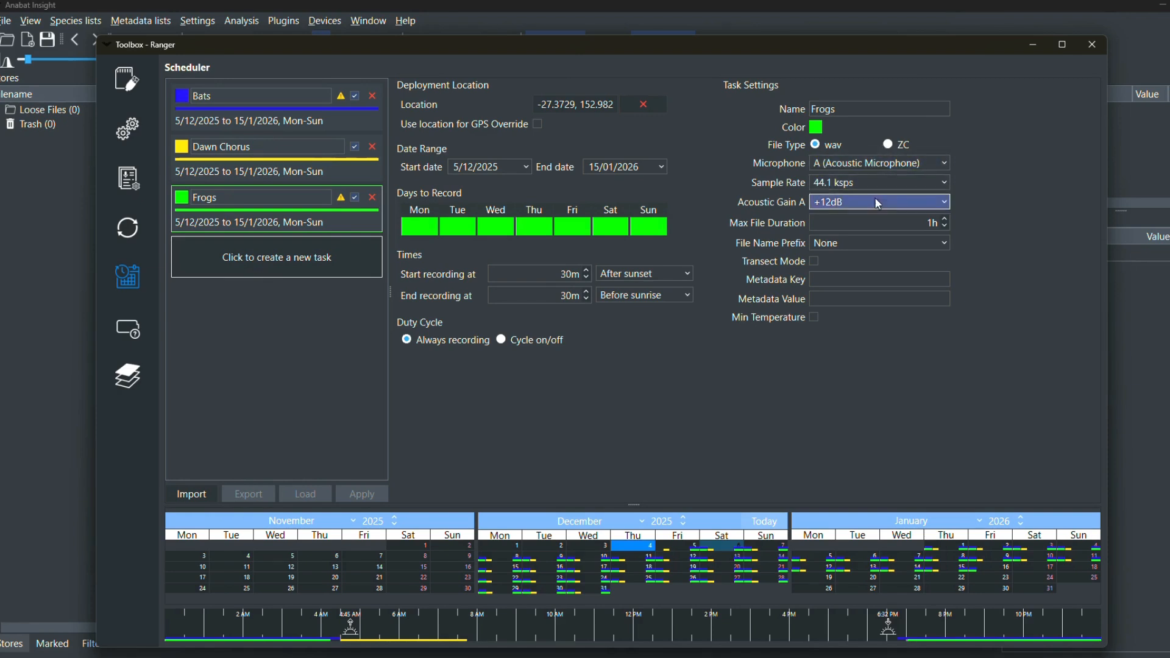
- Assign the Frogs task to the B (Acoustic Microphone) and set its maximum file duration to 10m
left_click(877, 163)
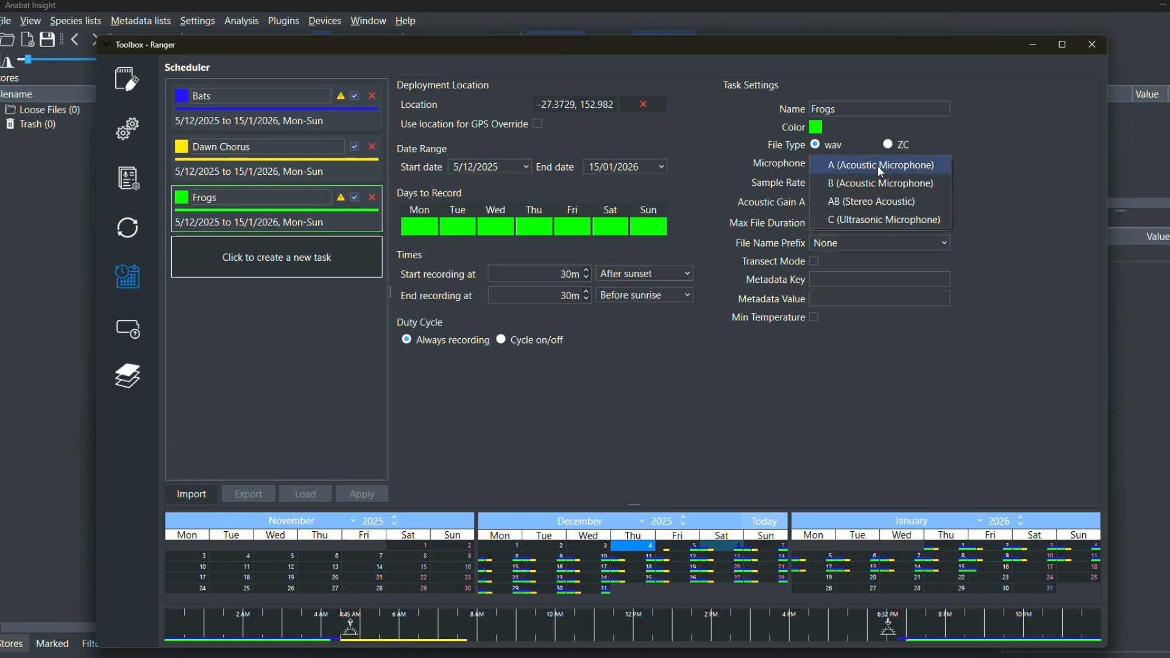
left_click(876, 182)
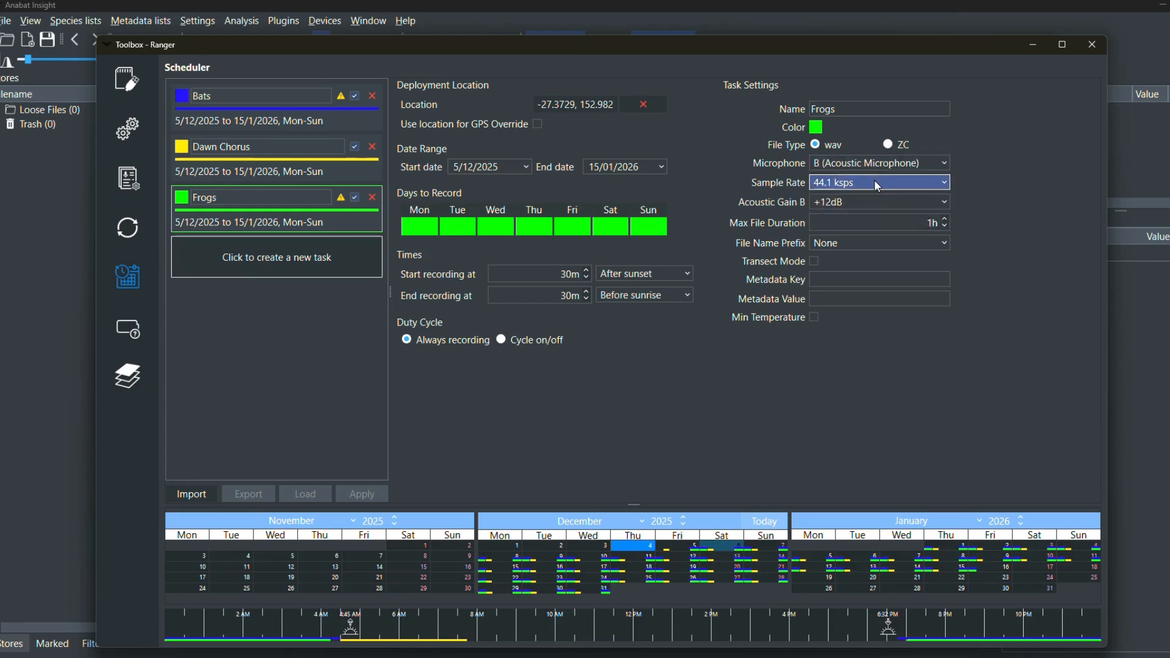
double_click(916, 222)
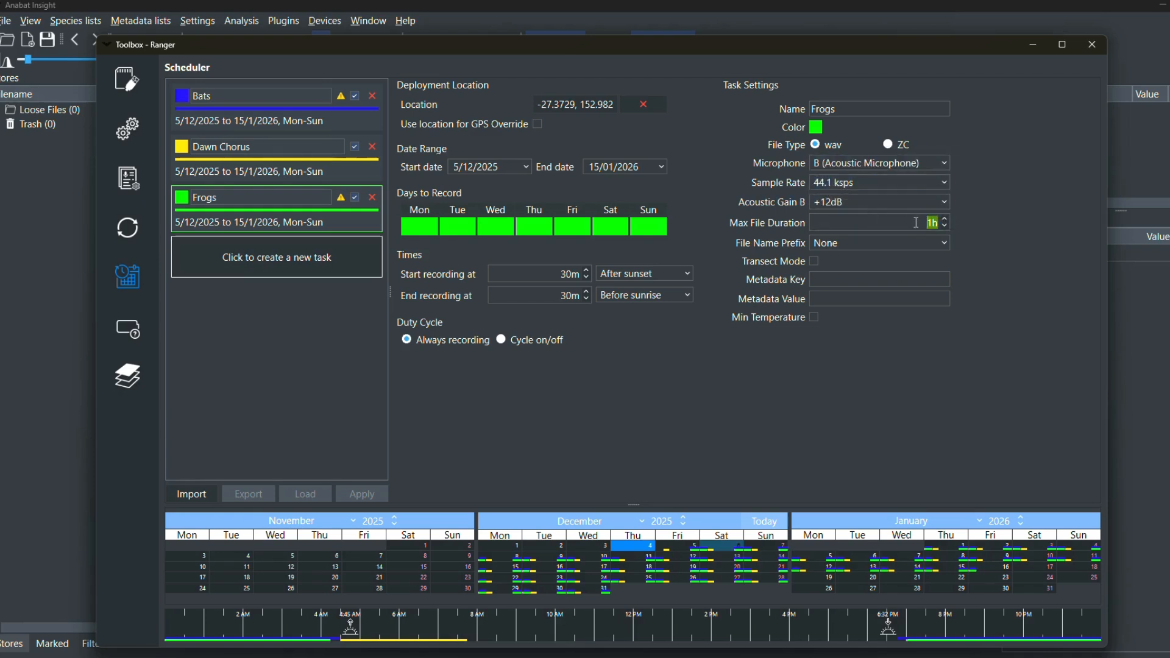
type("10m")
- Set the Frogs task's file name prefix to Serial and fill in its metadata with the key Survey and the value Frogs
left_click(913, 243)
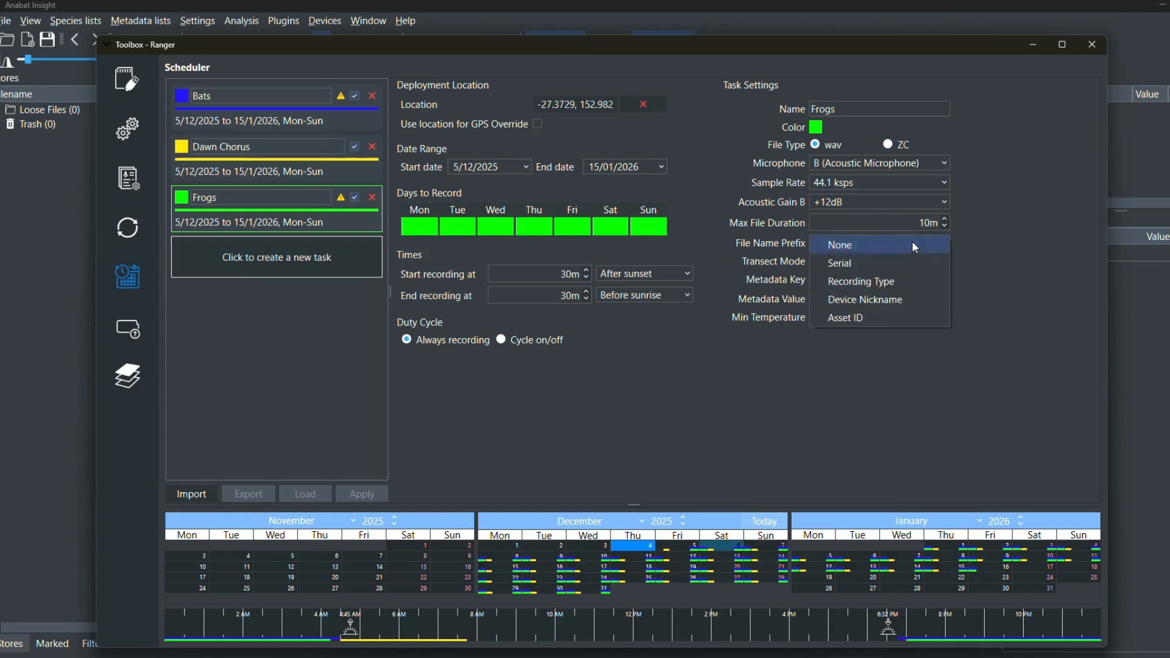
left_click(899, 263)
left_click(860, 278)
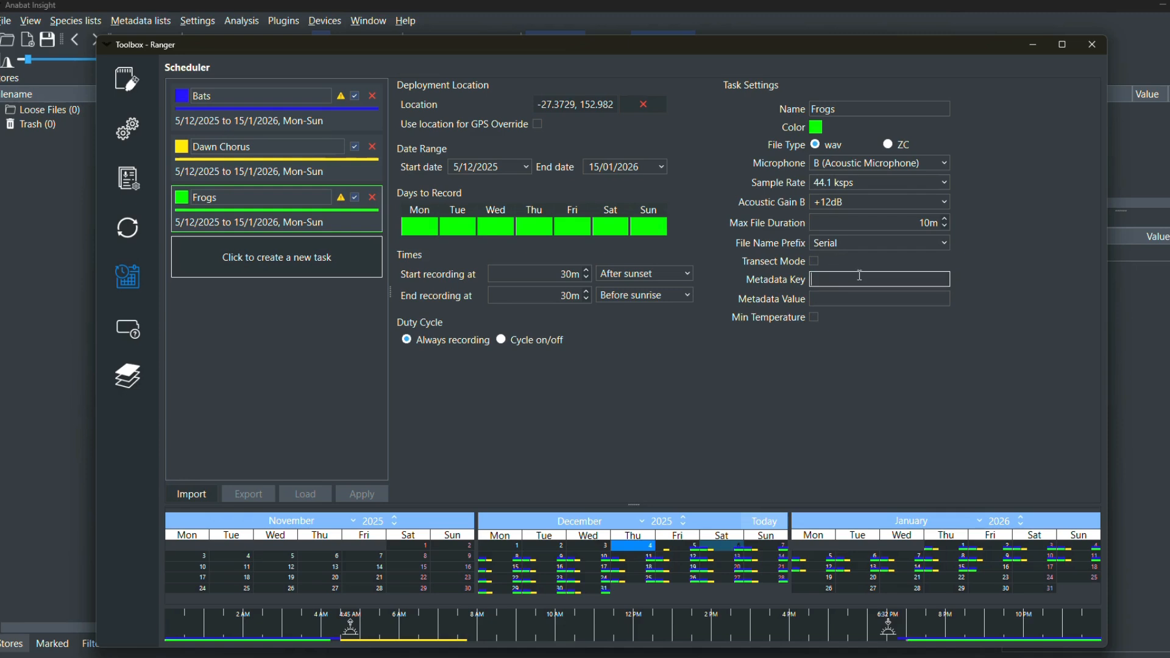
type("Survey")
left_click(854, 297)
type("Frogs")
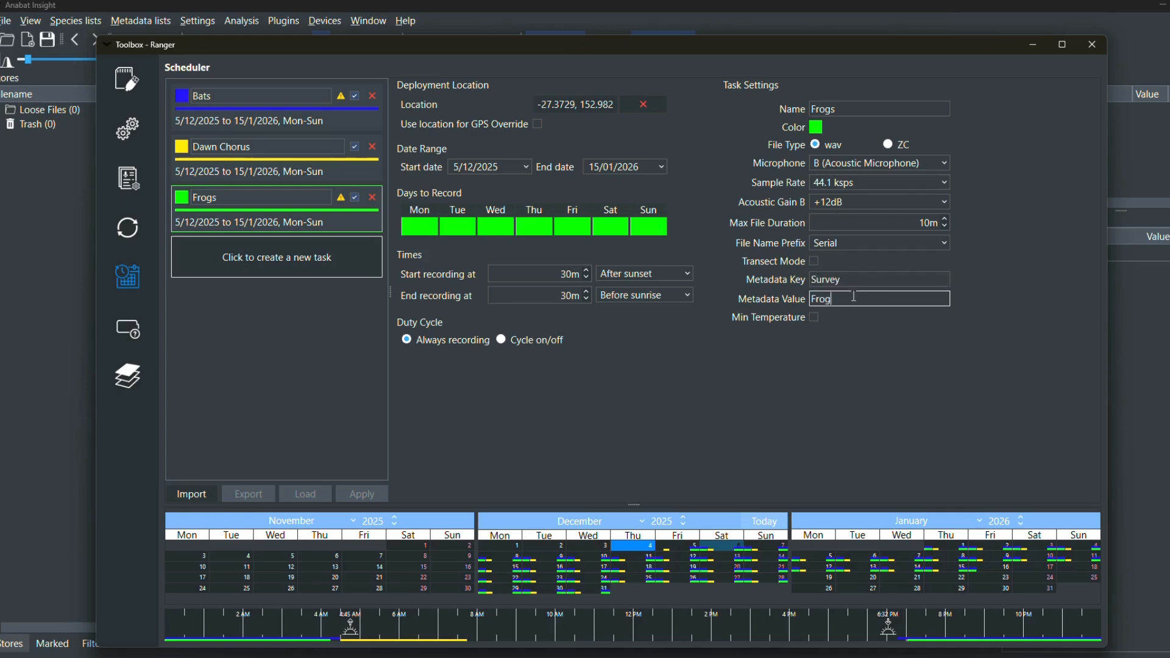
- Enable the minimum temperature for the Frogs task so that it only records above 15°C
left_click(814, 317)
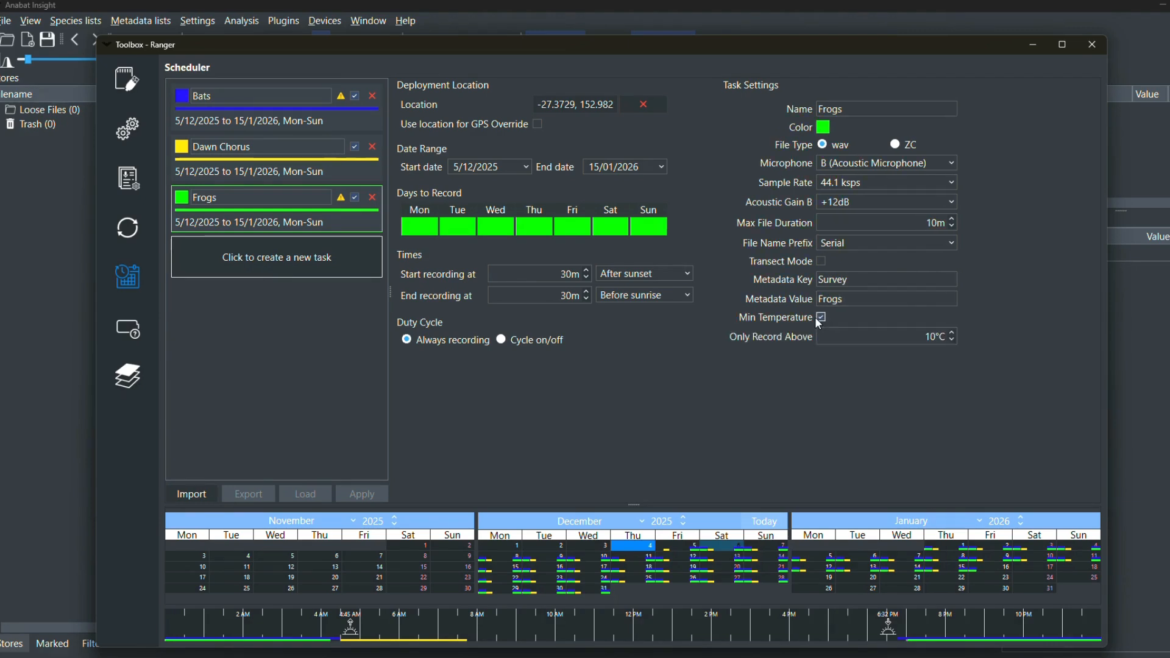
double_click(926, 335)
- Resolve the invalid sample rates by switching the Bats task to 384K and the Frogs task to 48 ksps
mouse_move(342, 196)
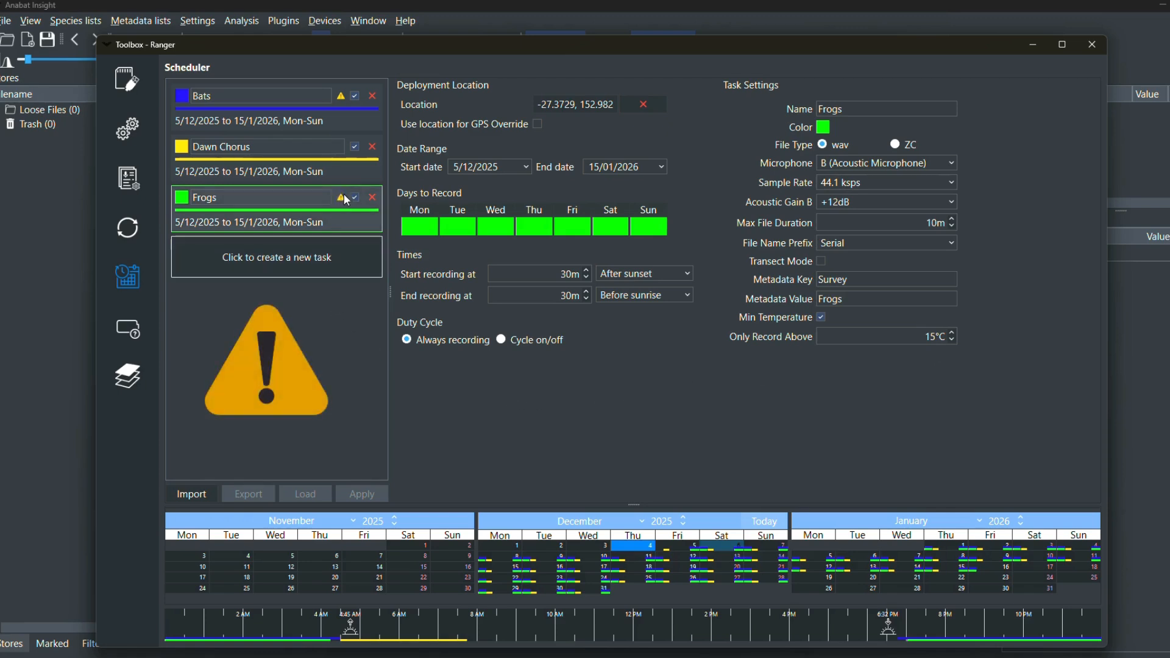
left_click(340, 96)
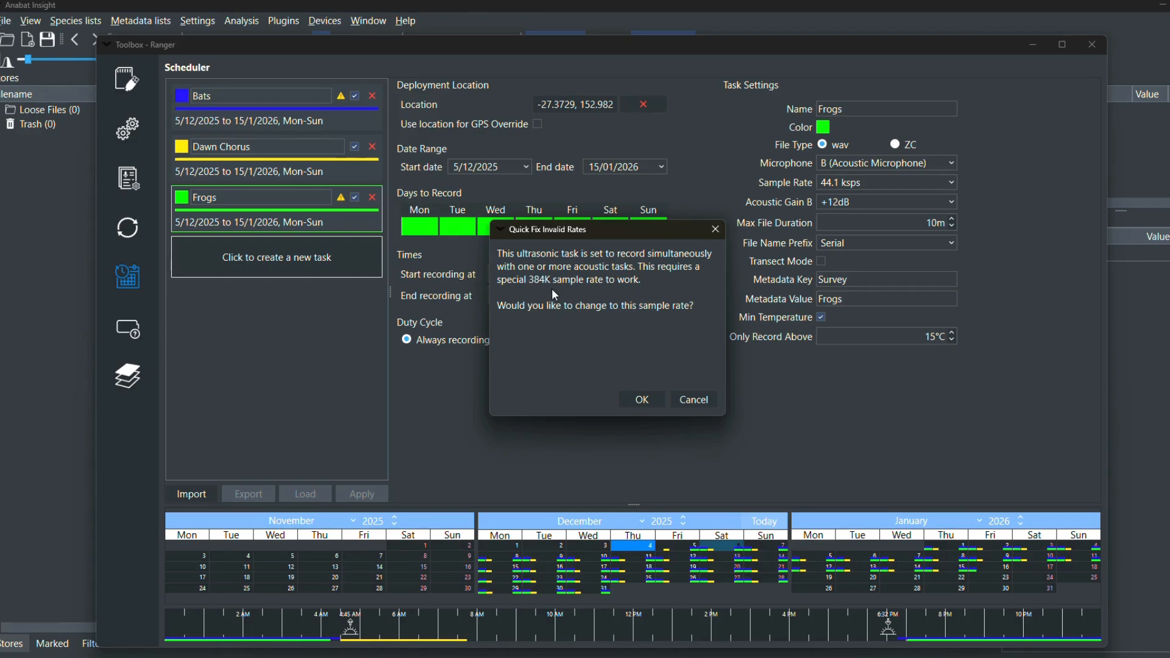
left_click(633, 399)
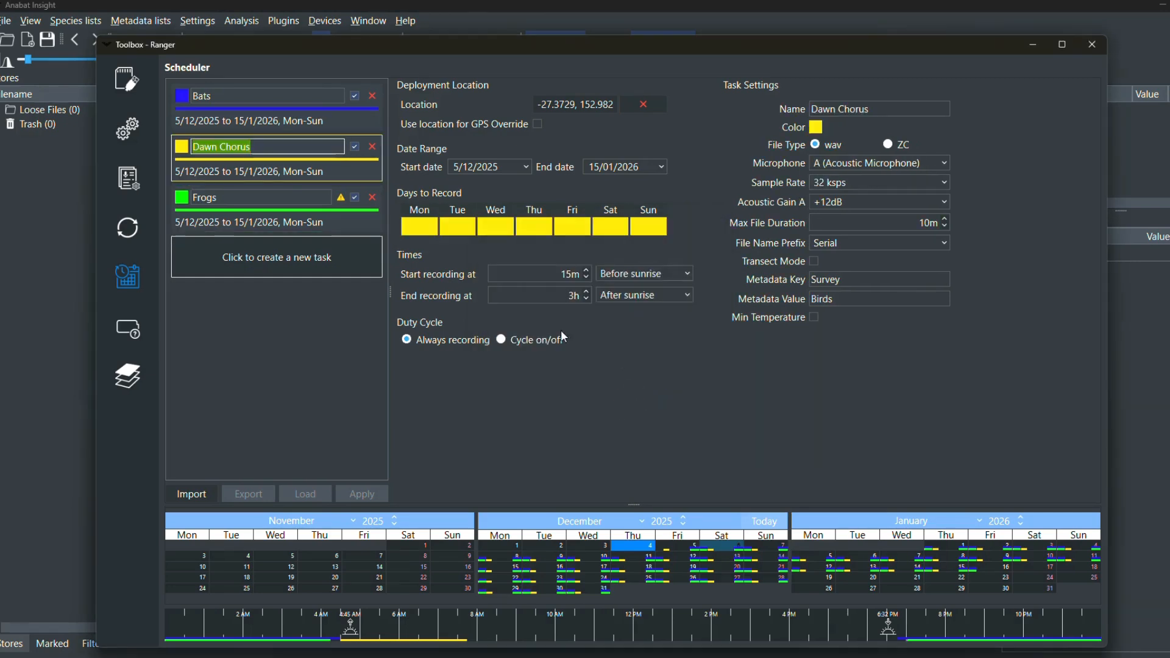
left_click(340, 197)
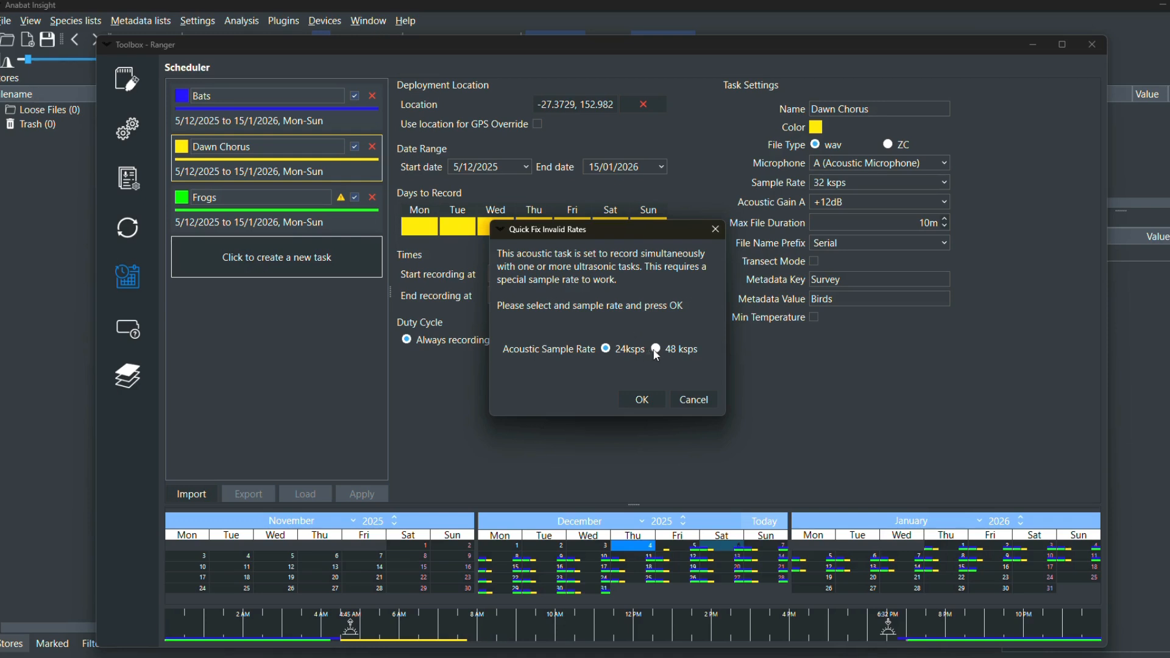
left_click(643, 400)
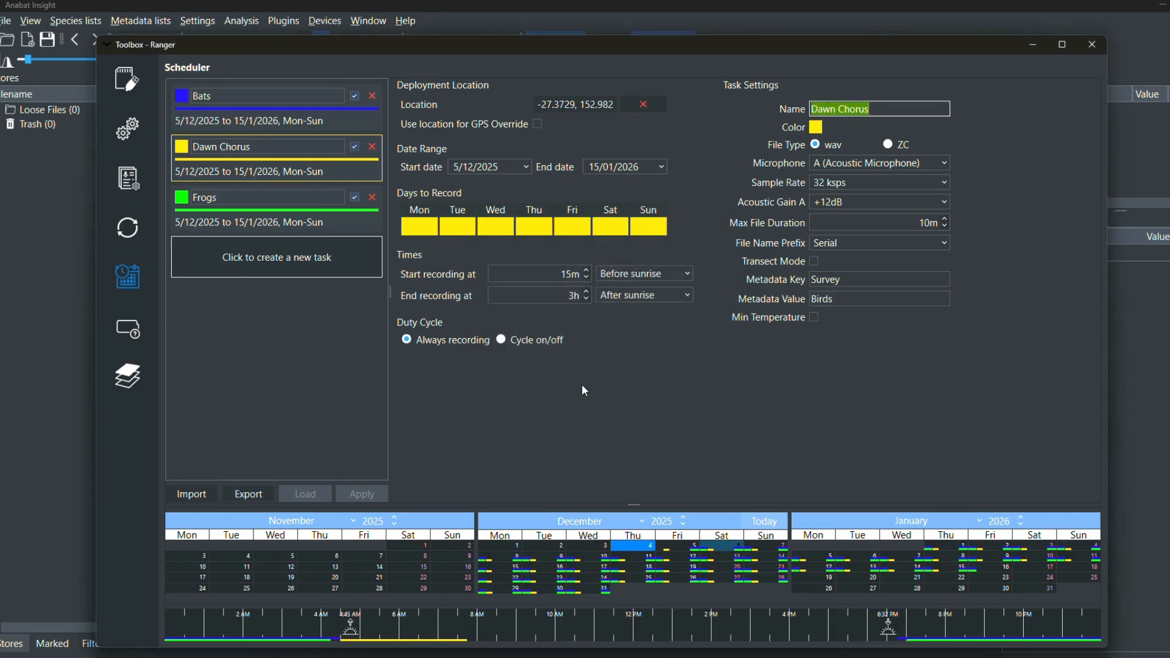
- Set the Dawn Chorus task to start recording 1h before sunrise
left_click(290, 108)
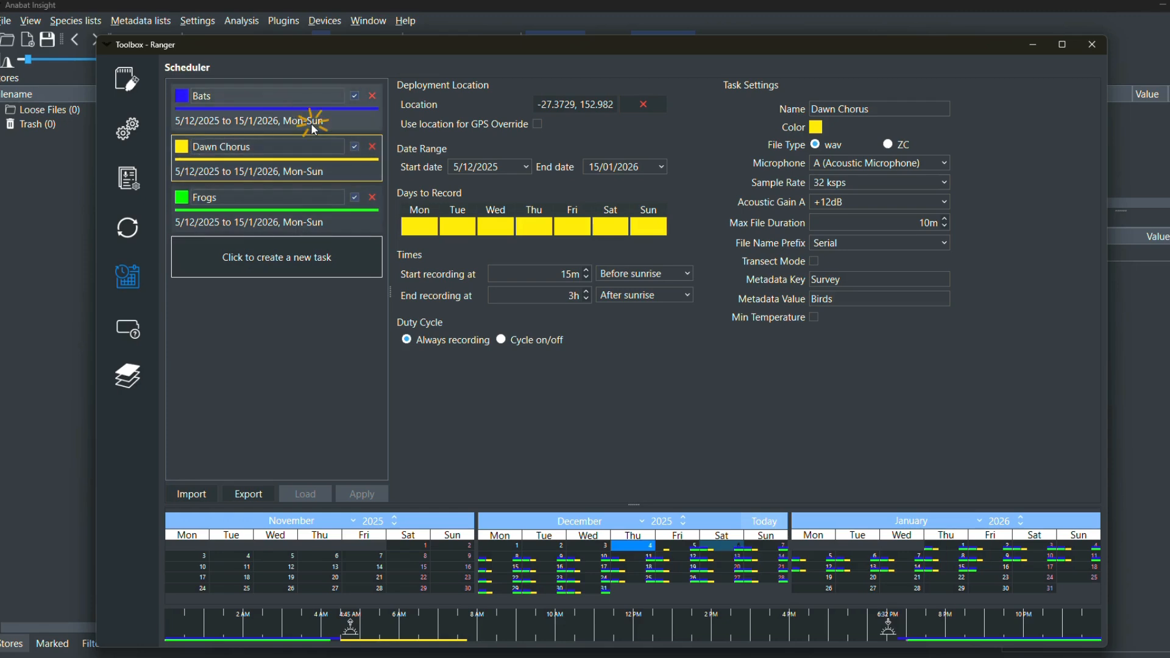
left_click(311, 173)
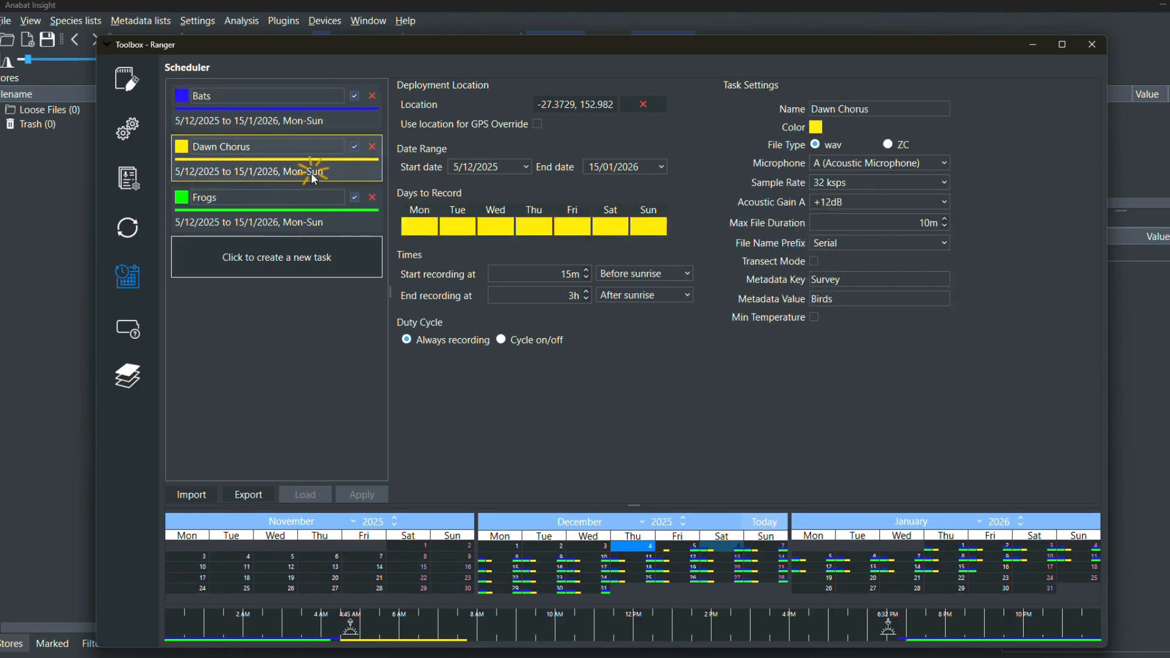
left_click(308, 225)
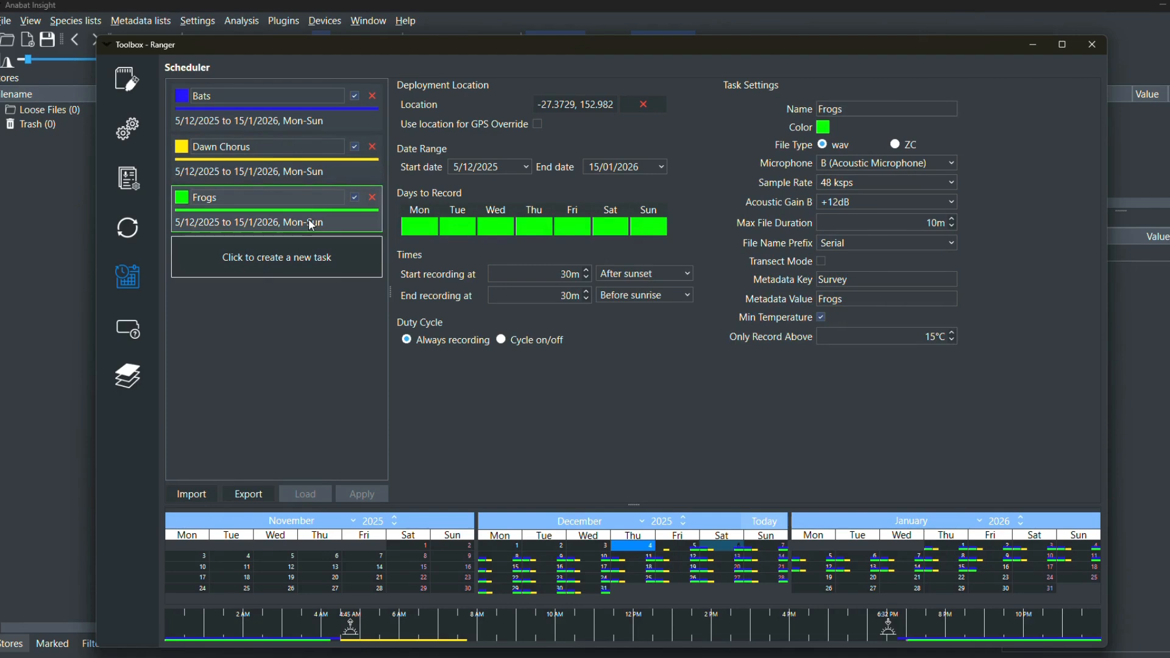
left_click(303, 170)
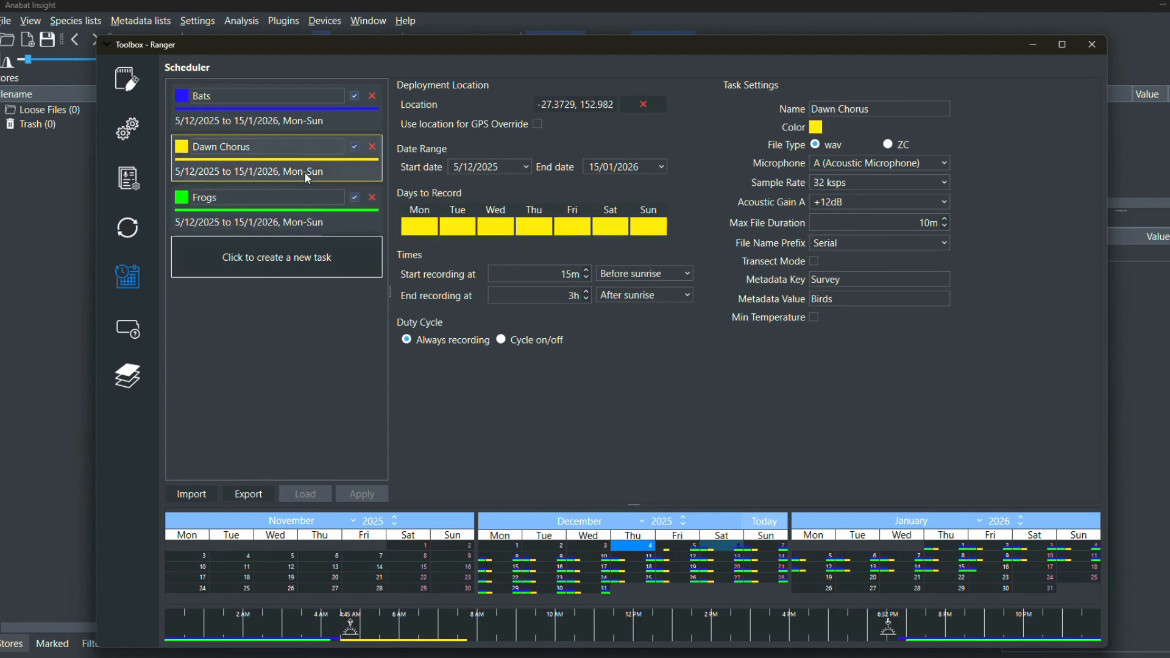
double_click(577, 274)
type("1h")
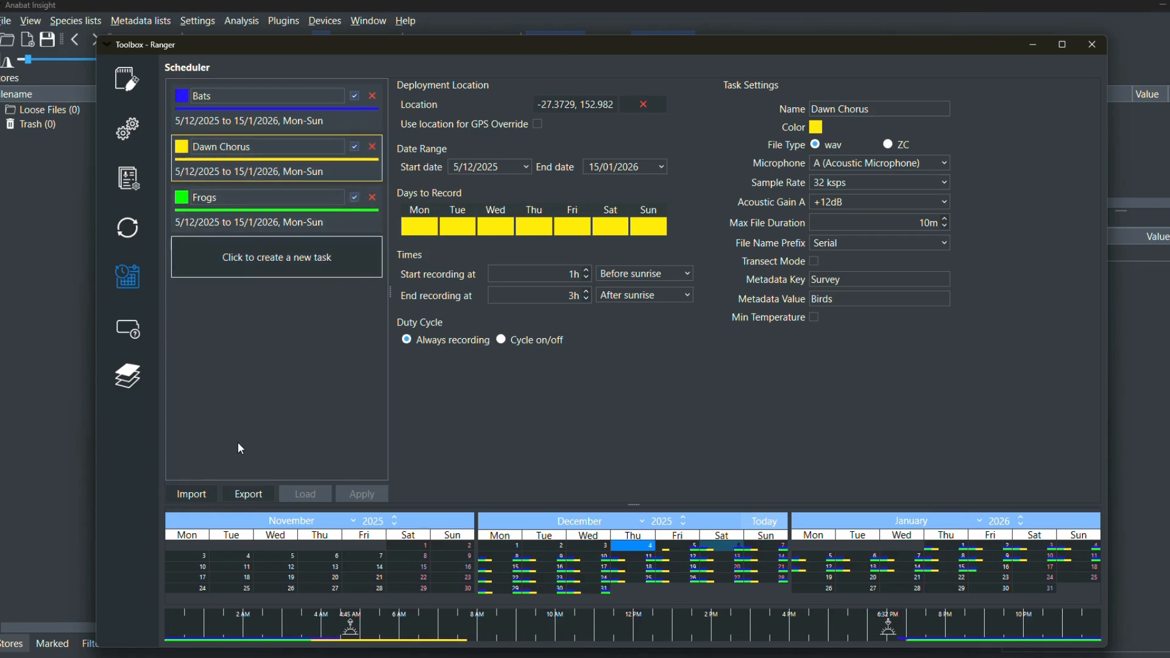
- Export the schedule to a new folder named schedule inside Documents
left_click(260, 495)
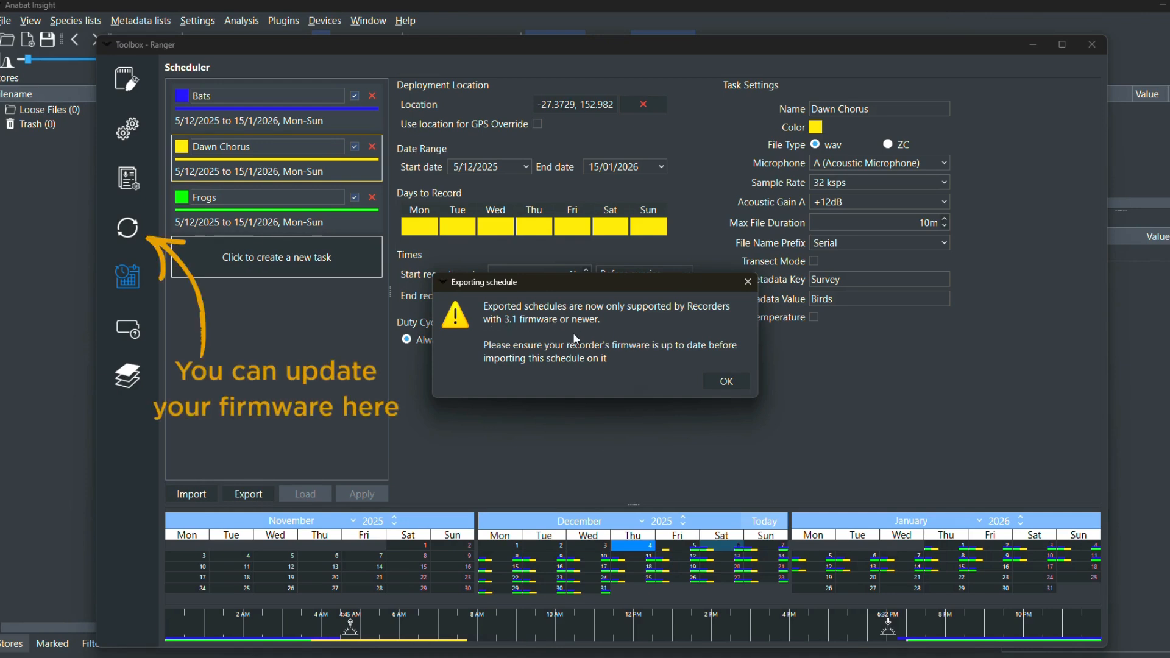
left_click(725, 381)
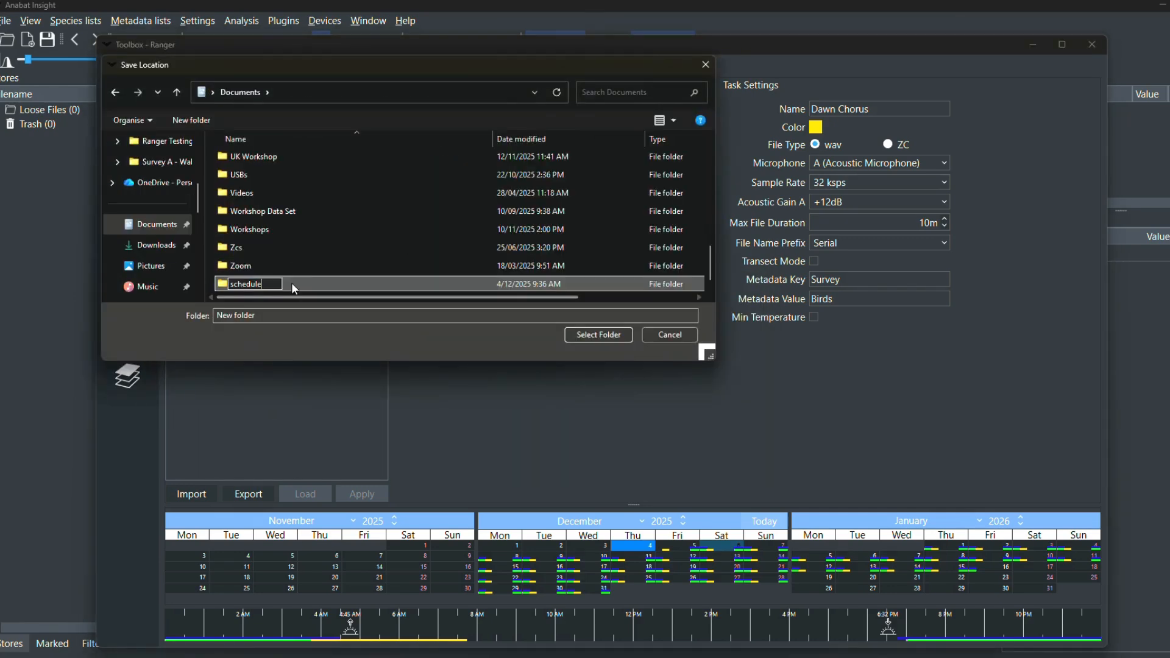
key("Return")
double_click(292, 282)
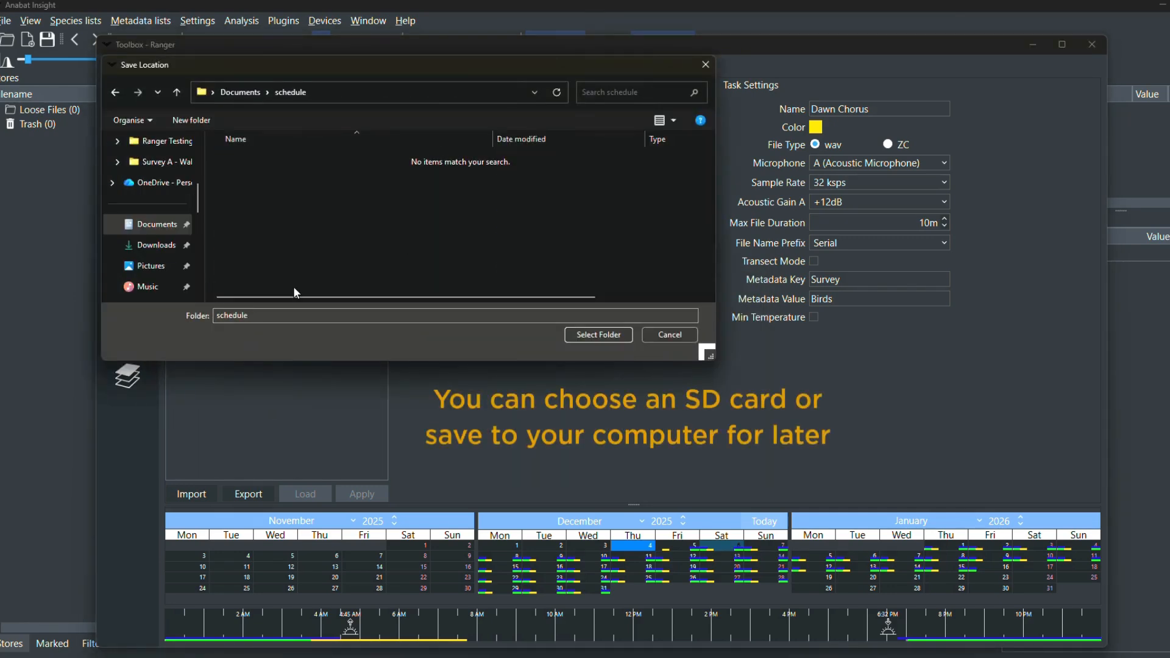
left_click(605, 332)
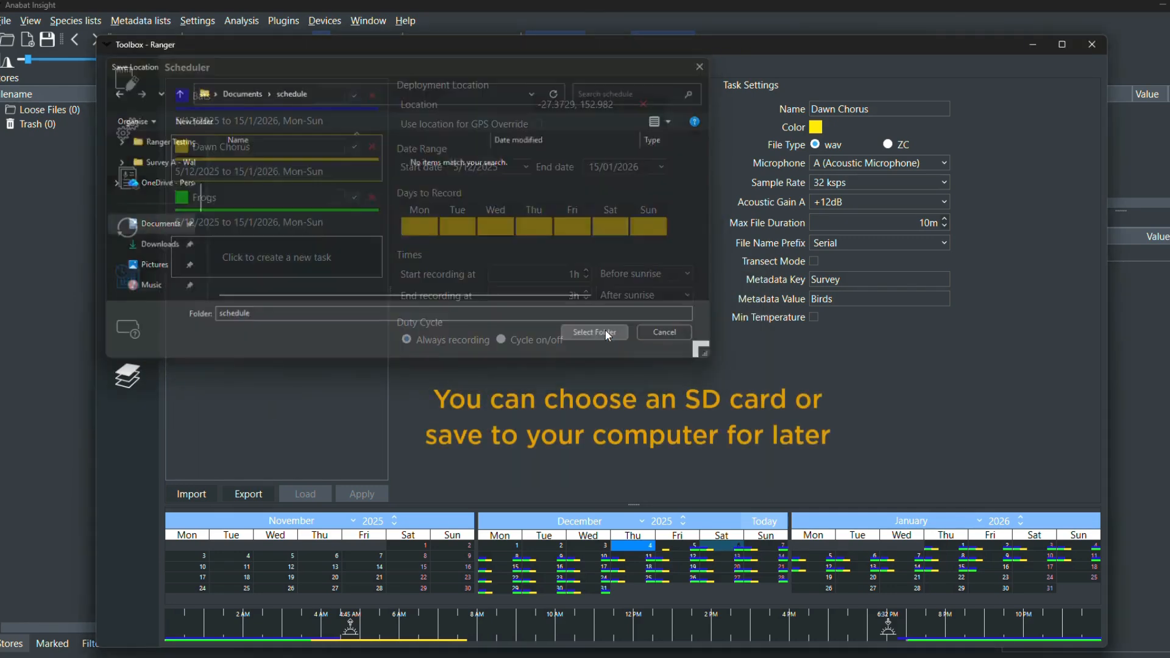